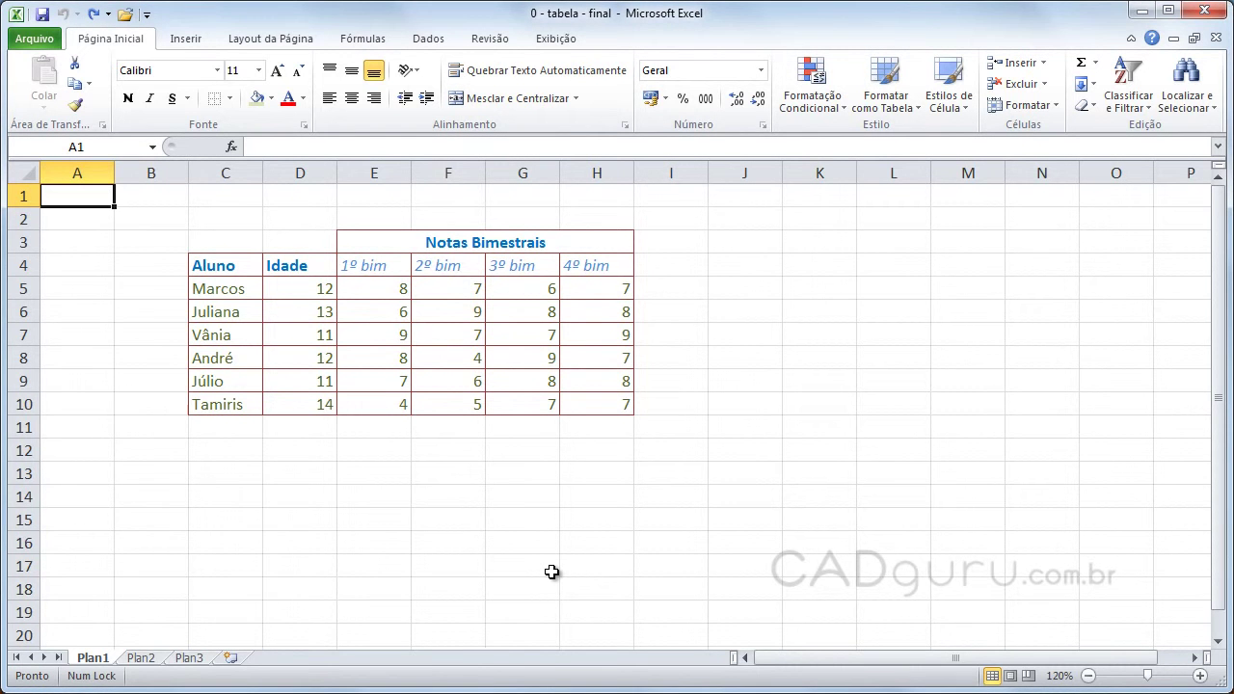
- Fill the merged 'Notas Bimestrais' title across E3:H3 with a light blue theme colour
click(362, 248)
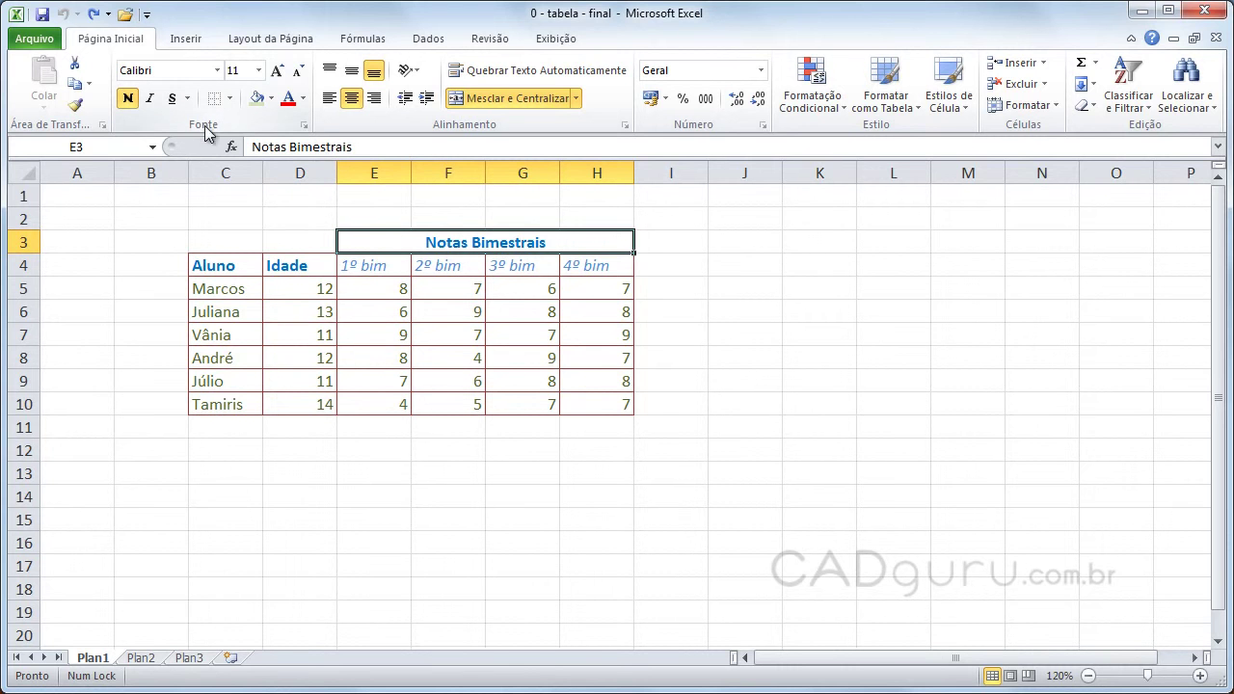
click(272, 101)
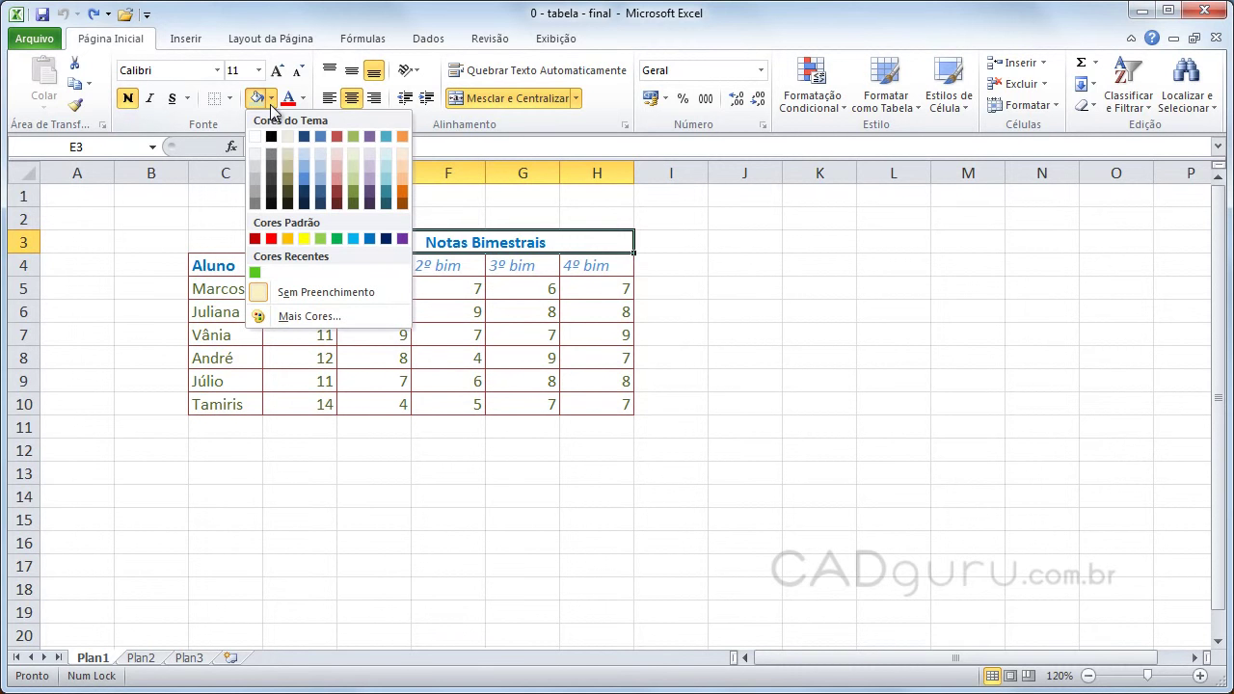
click(321, 164)
click(819, 358)
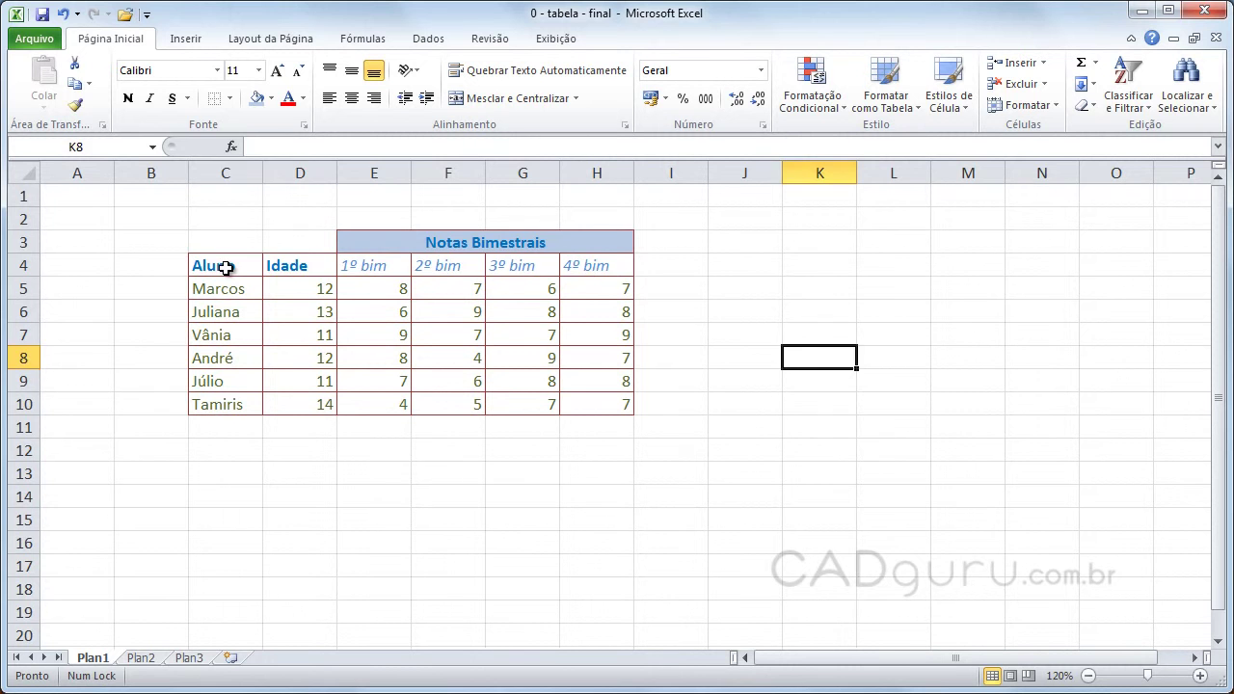
- Give header cells C4:H4 (Aluno to 4º bim) a peach background through Format Cells
drag(225, 268, 596, 266)
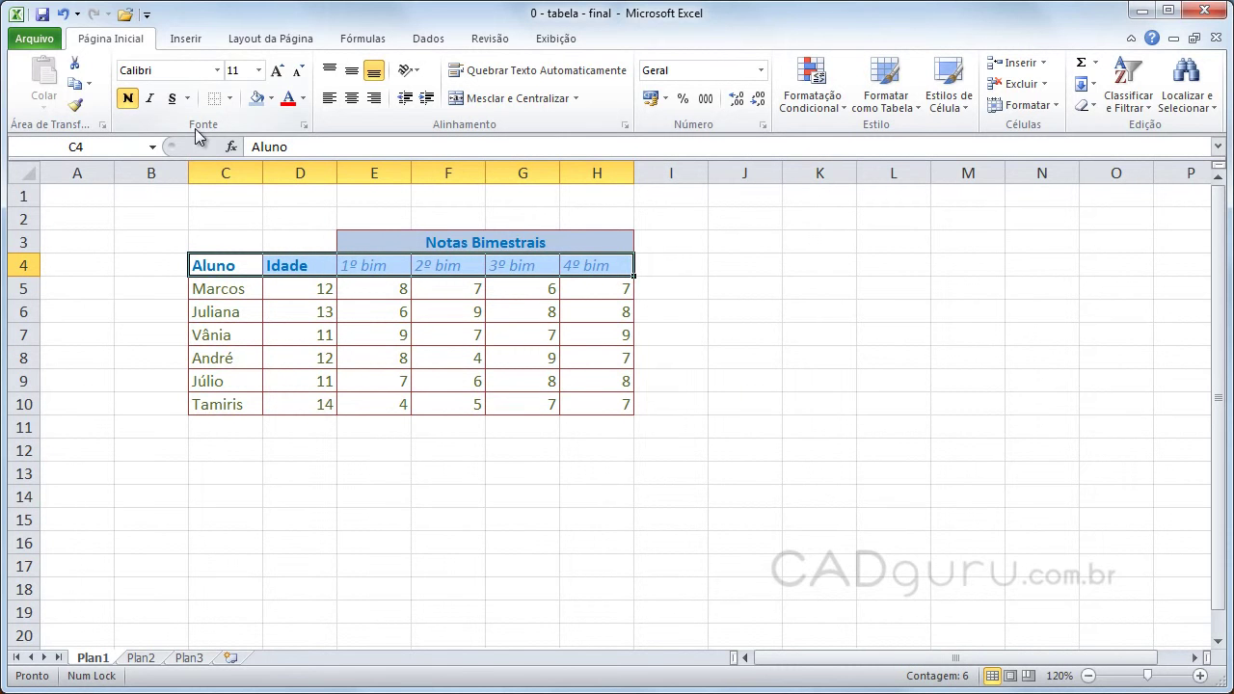
click(304, 125)
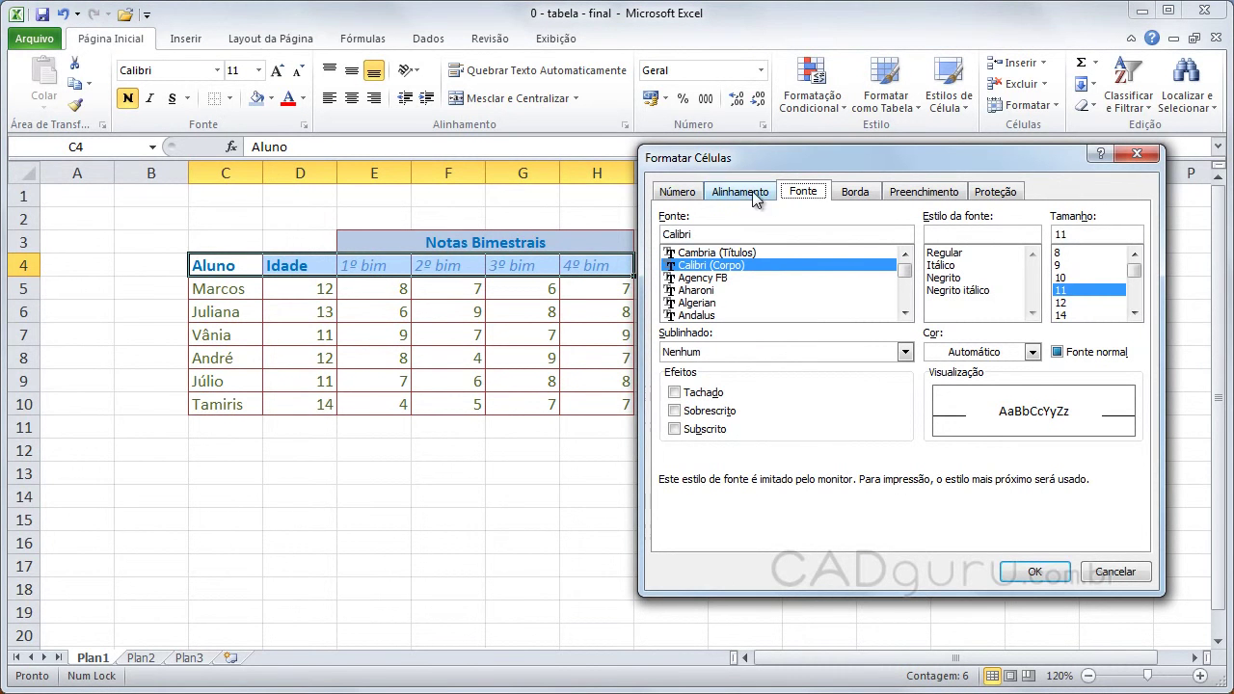
click(930, 192)
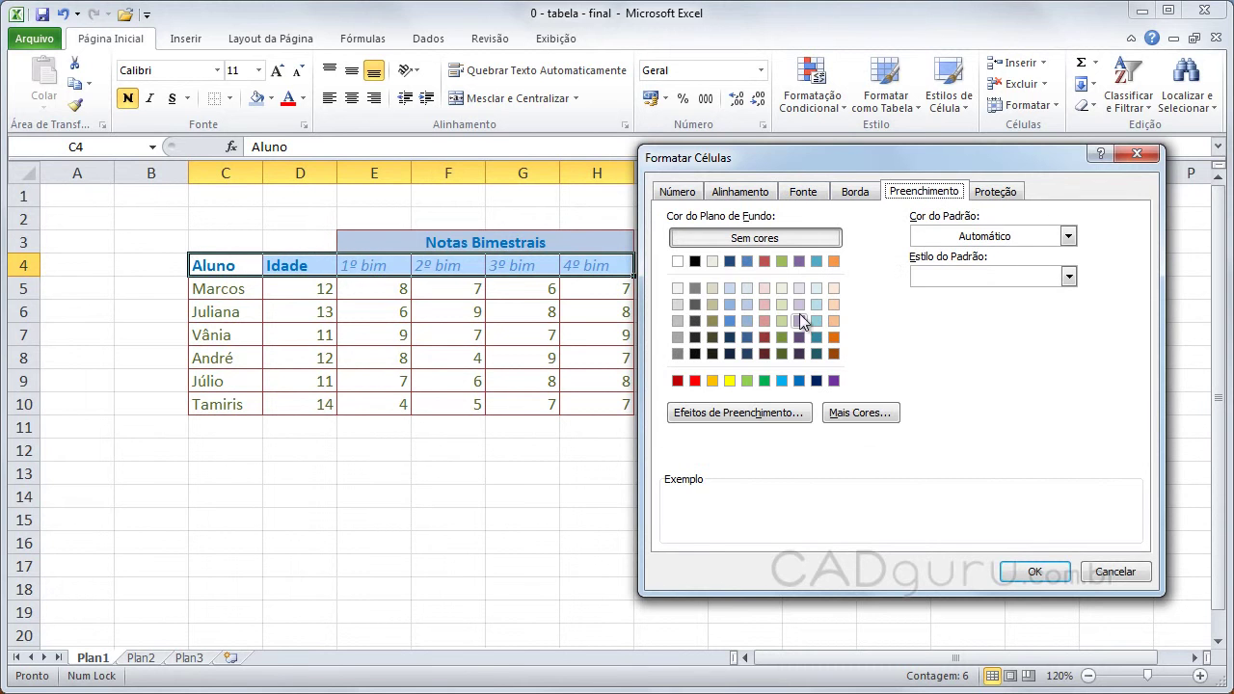
click(750, 320)
click(747, 304)
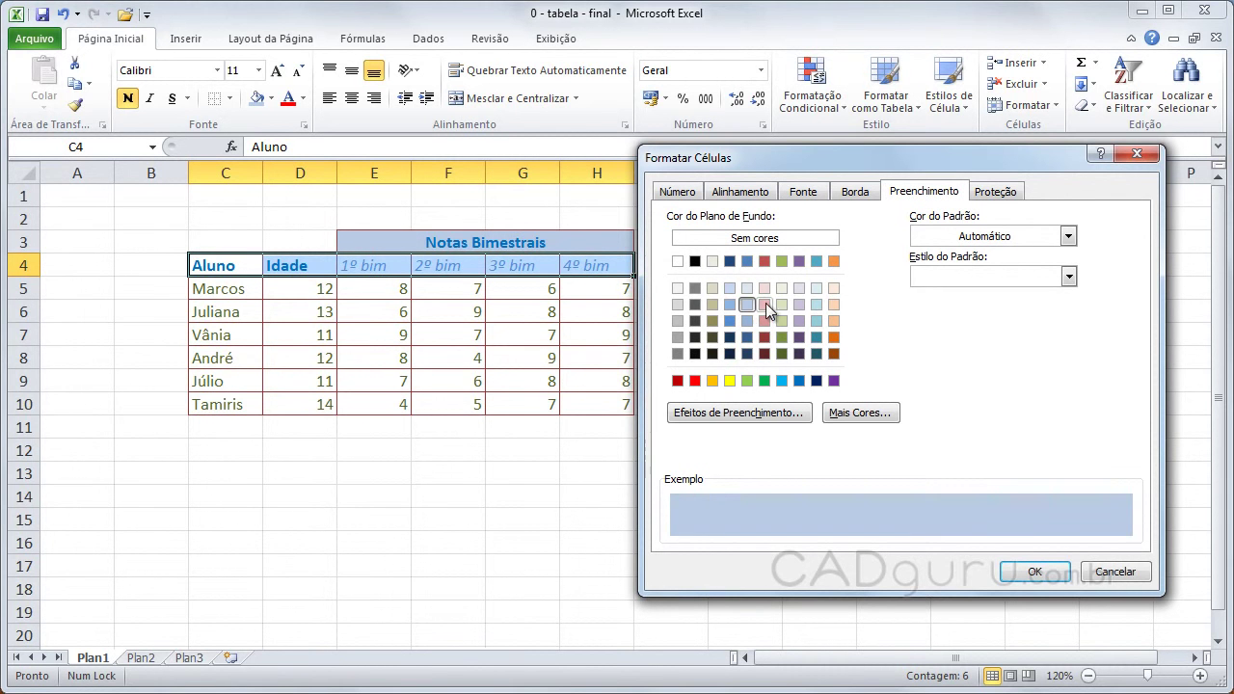
click(764, 288)
click(834, 305)
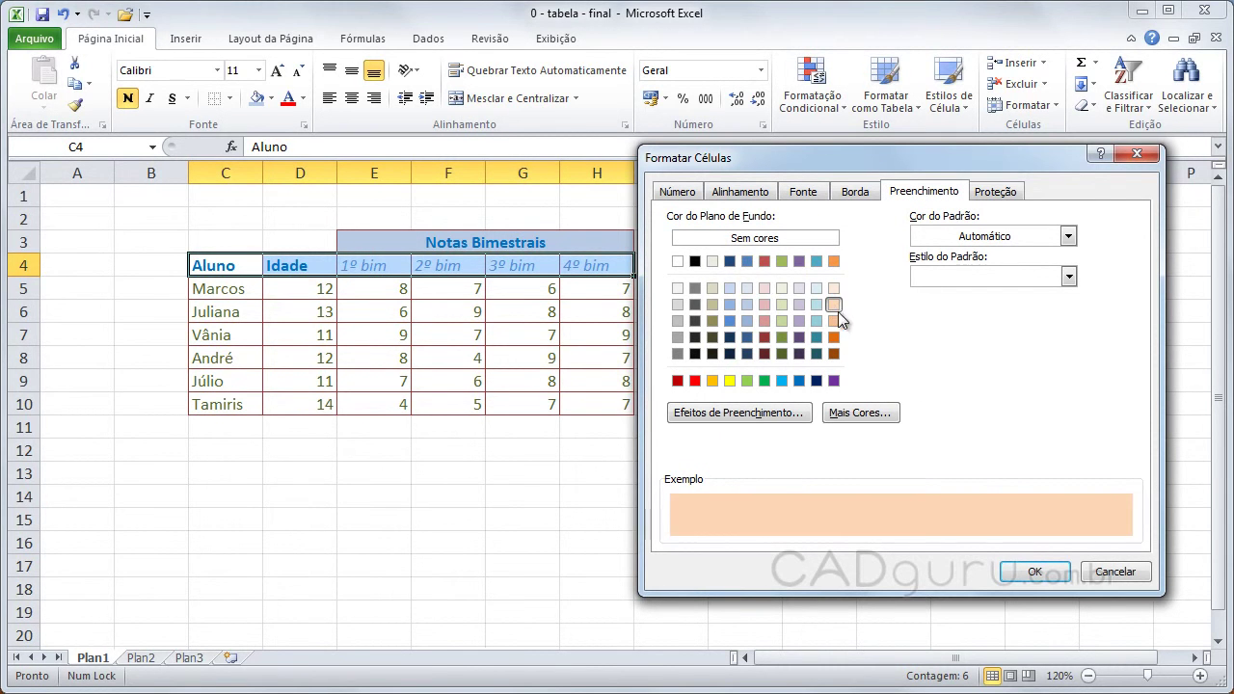
click(1029, 570)
click(875, 445)
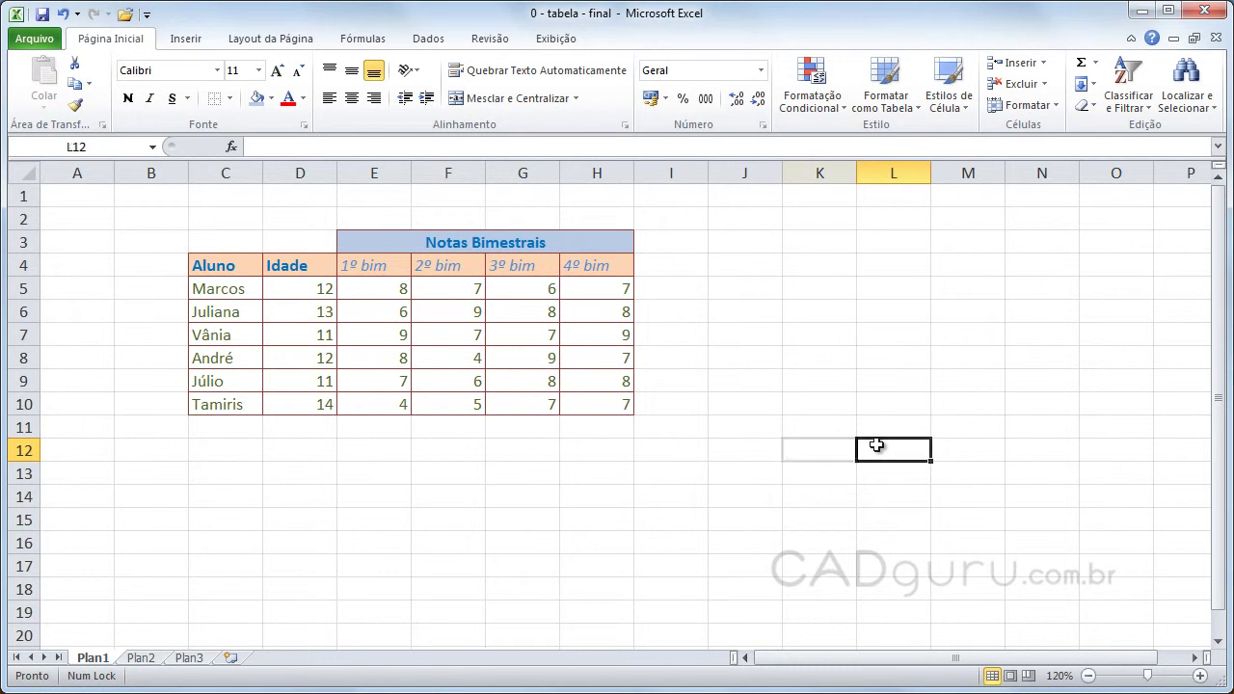
key(shift+Left)
key(Left)
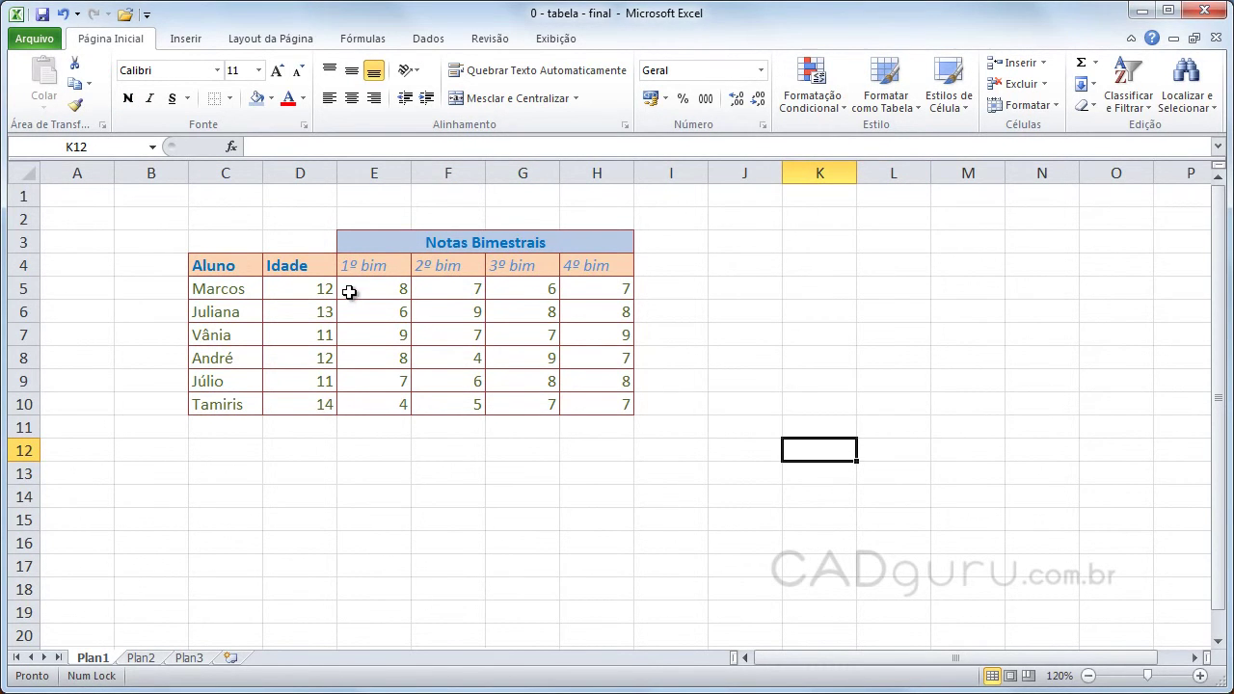
- Bring up Fill Effects (Efeitos de Preenchimento) in Format Cells for the grade cells E5:H10
click(325, 287)
mouse_move(352, 291)
mouse_down()
mouse_move(500, 351)
mouse_move(570, 407)
mouse_up()
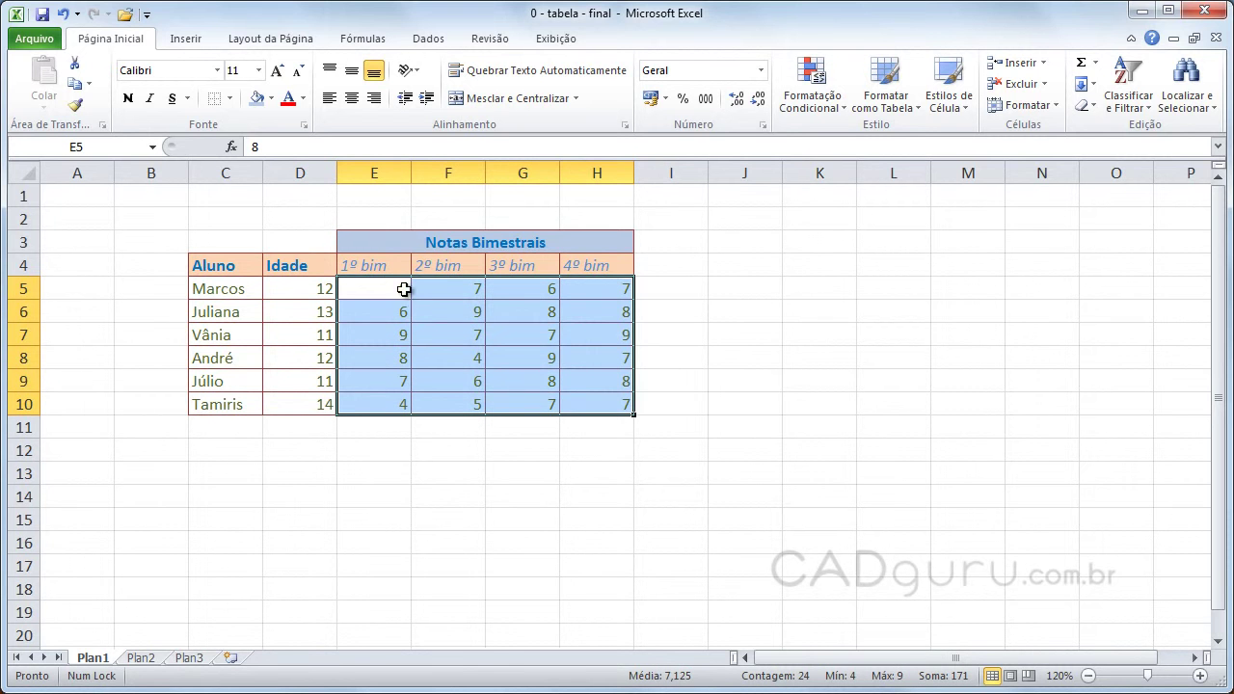
click(304, 125)
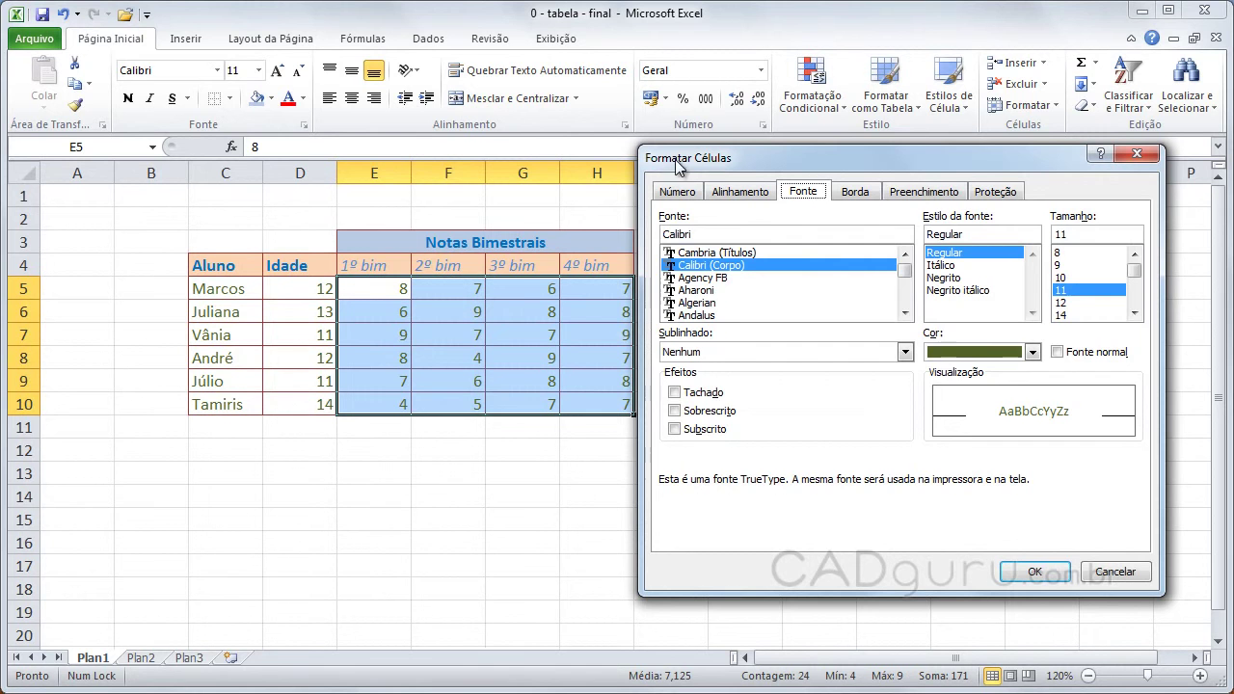
click(913, 193)
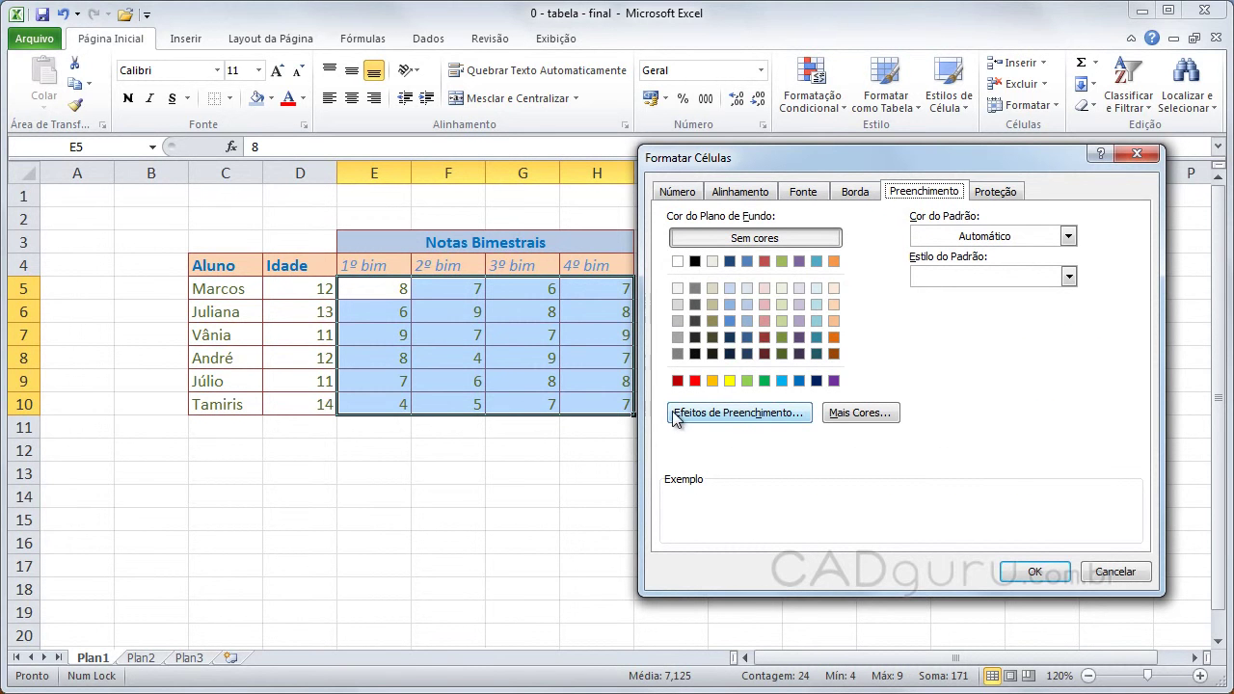
click(735, 415)
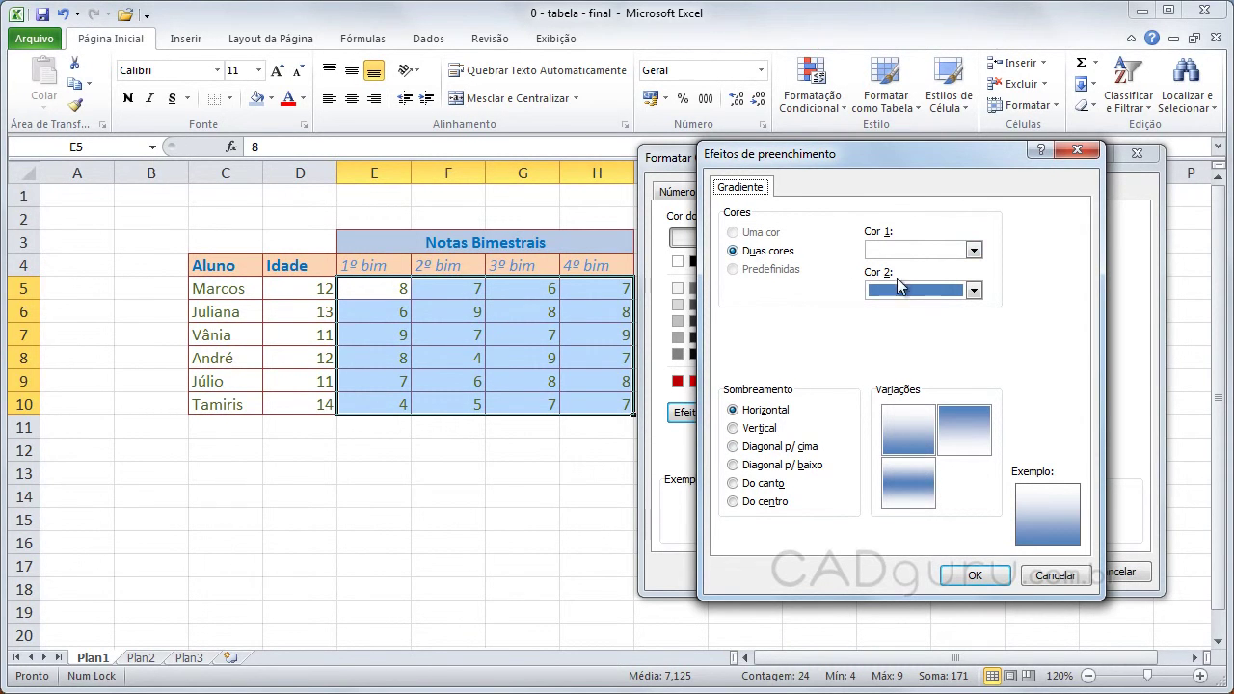
- Apply a light red to dark red gradient, shaded from the centre (Do centro), to E5:H10
click(914, 250)
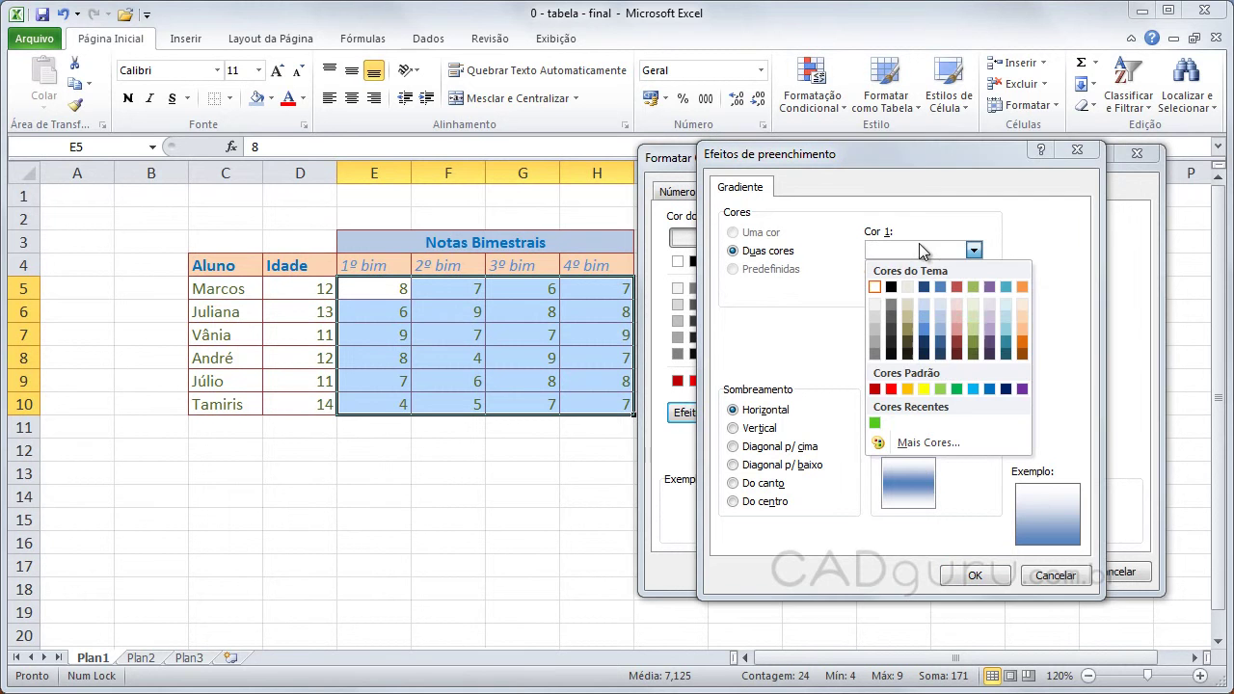
click(956, 328)
click(971, 291)
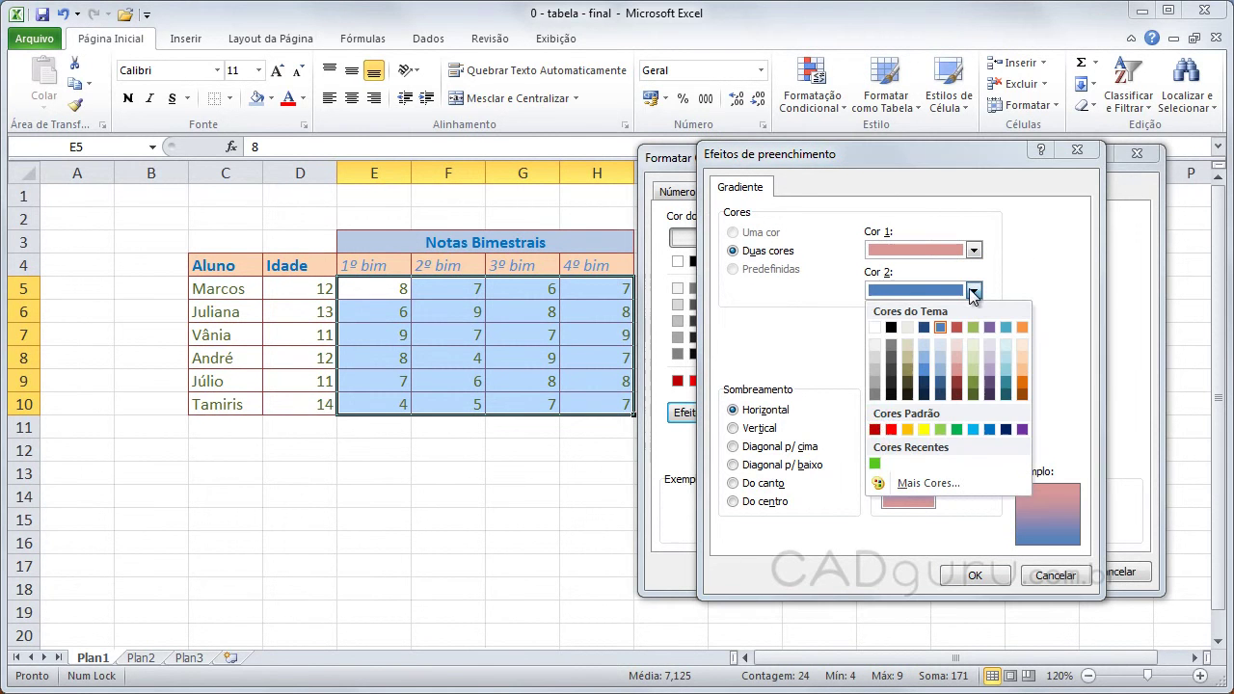
click(875, 430)
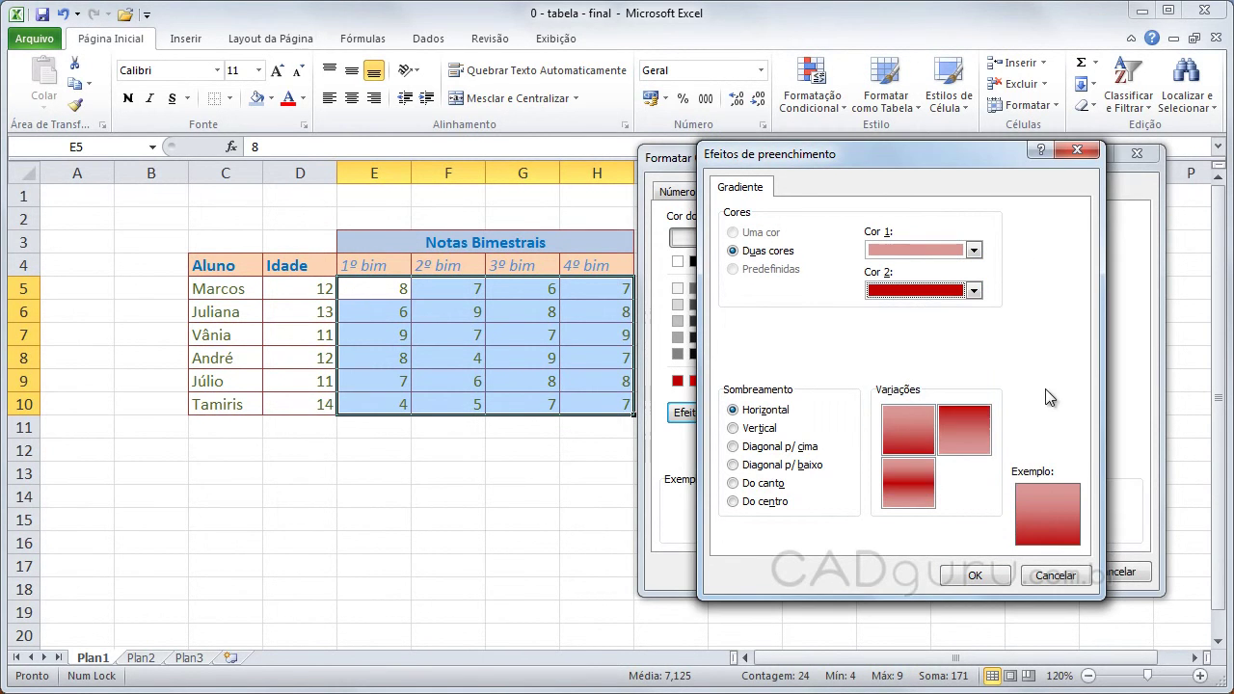
click(744, 448)
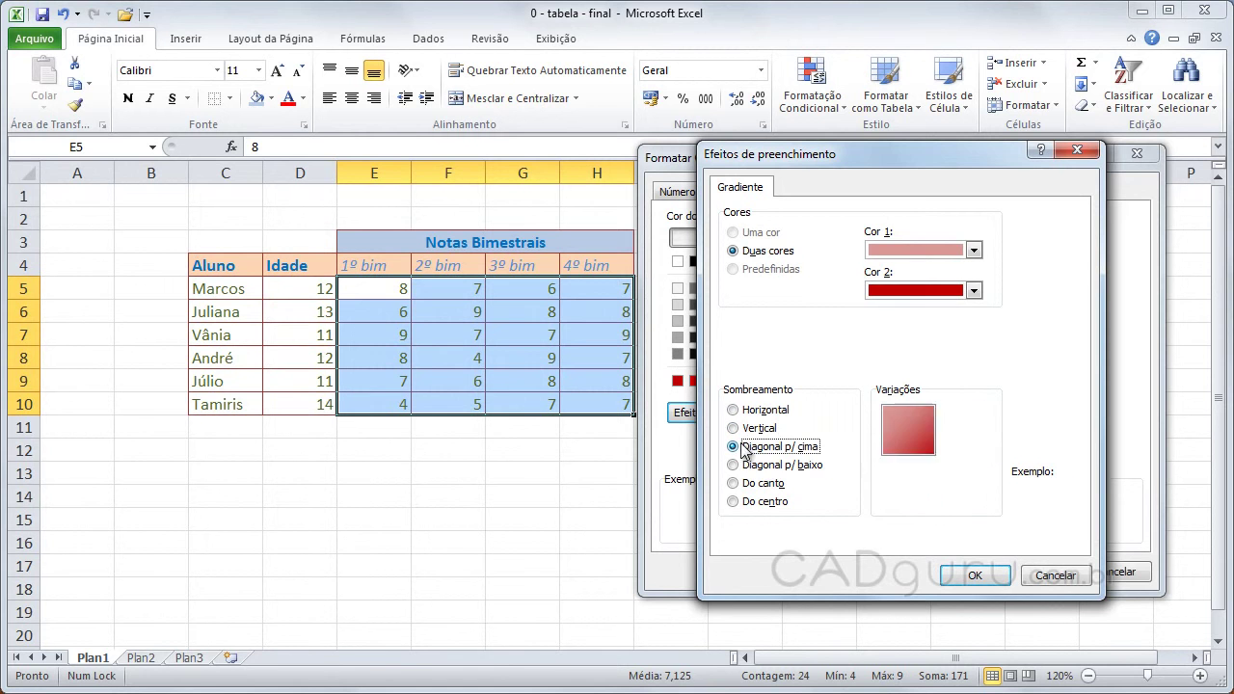
click(744, 465)
click(735, 483)
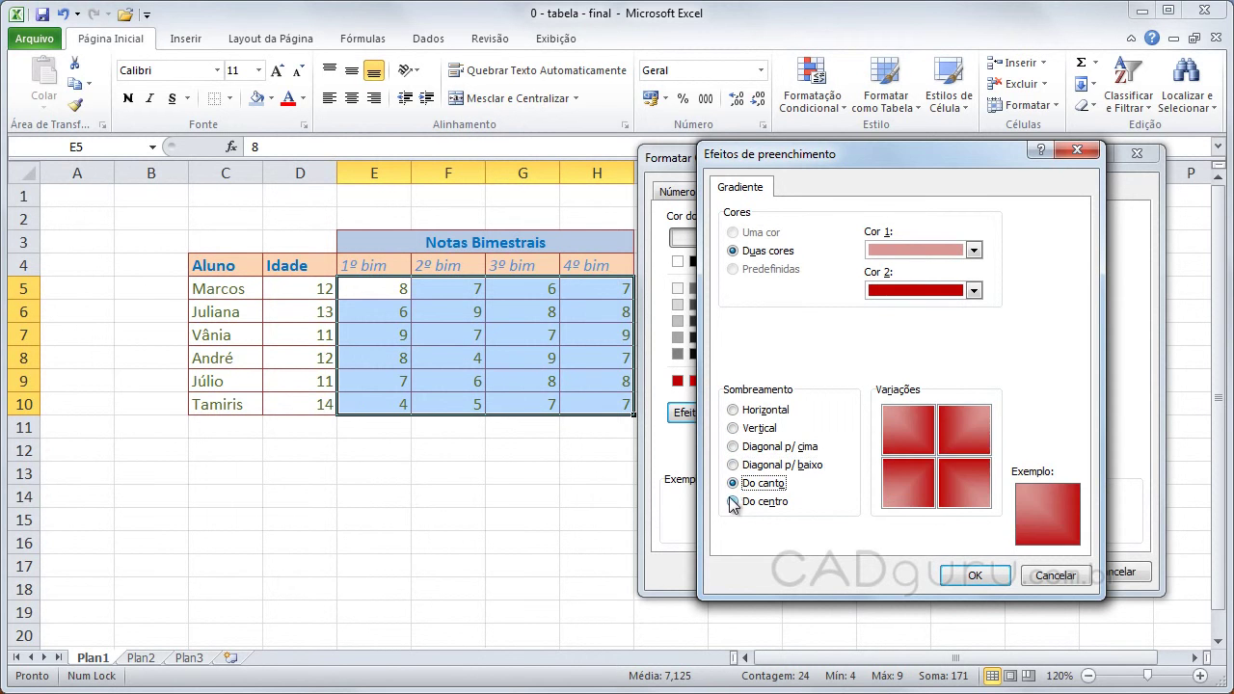
click(732, 502)
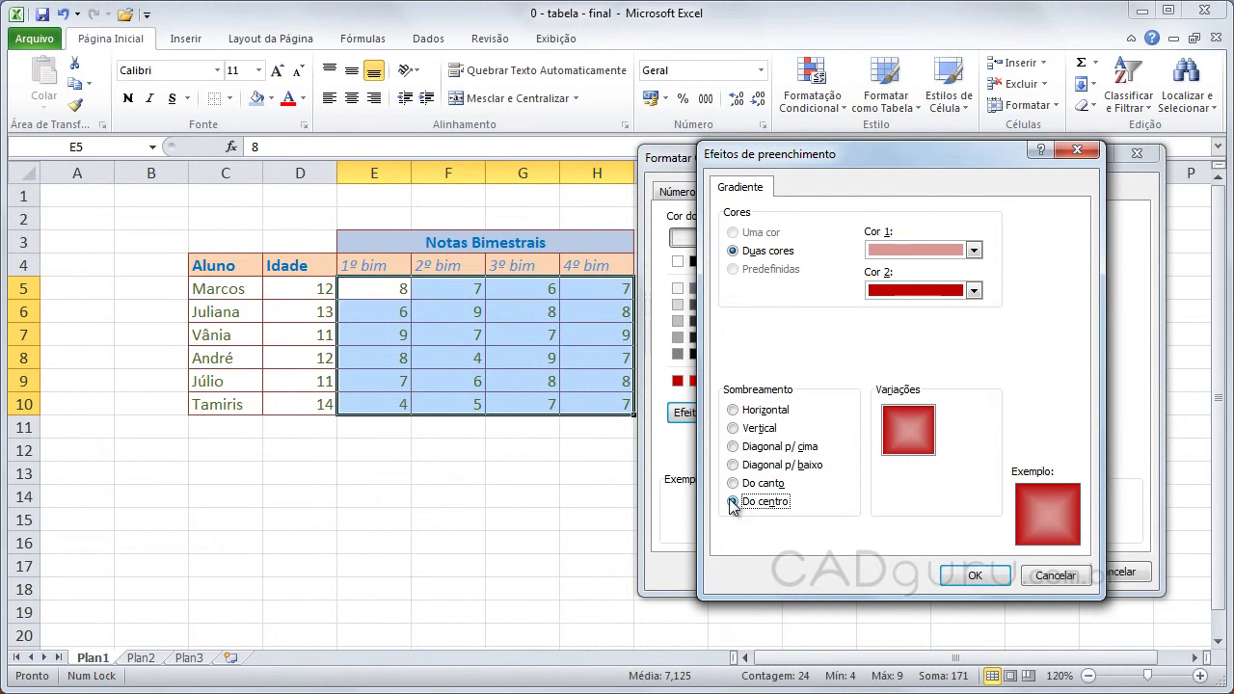
click(970, 581)
click(1012, 578)
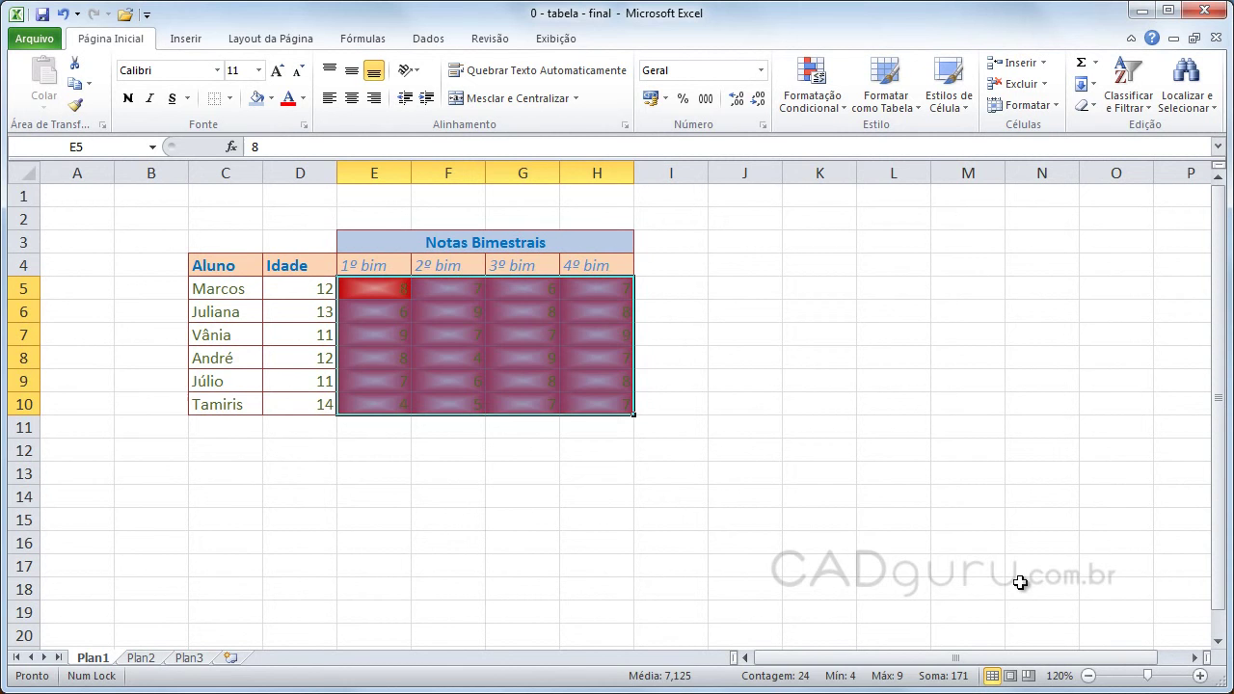
click(819, 515)
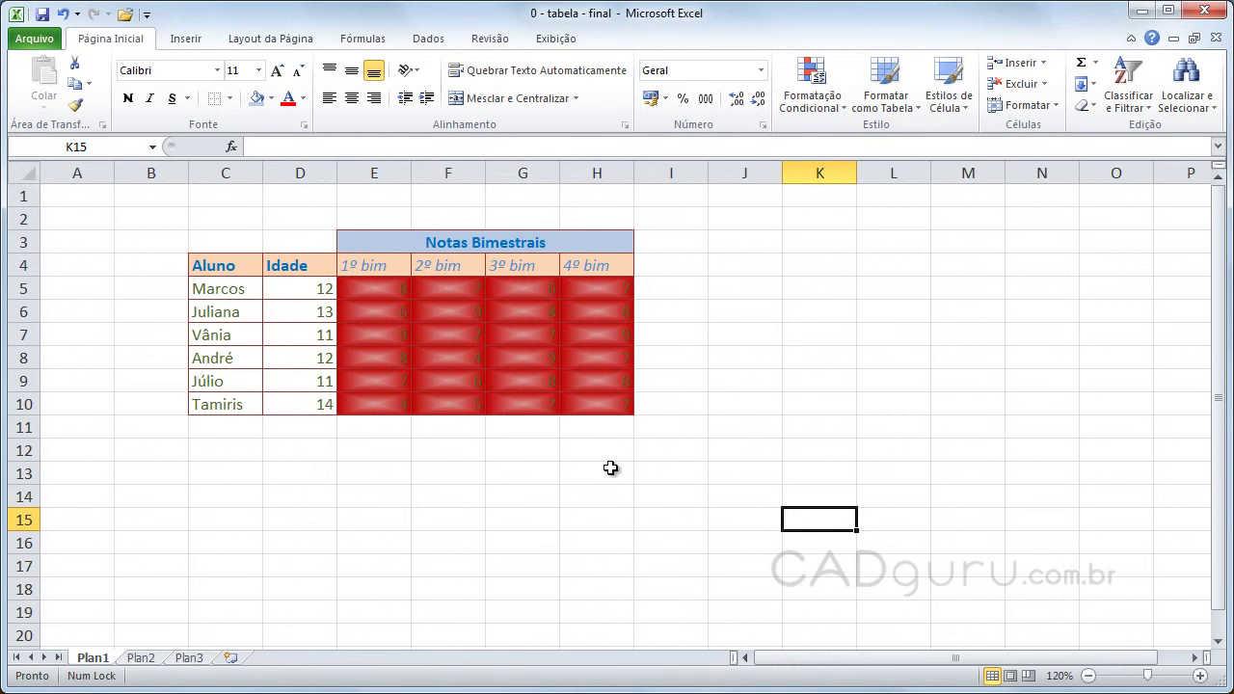
- Format the grade values in E5:H10 as bold with red font colour
drag(392, 288, 580, 397)
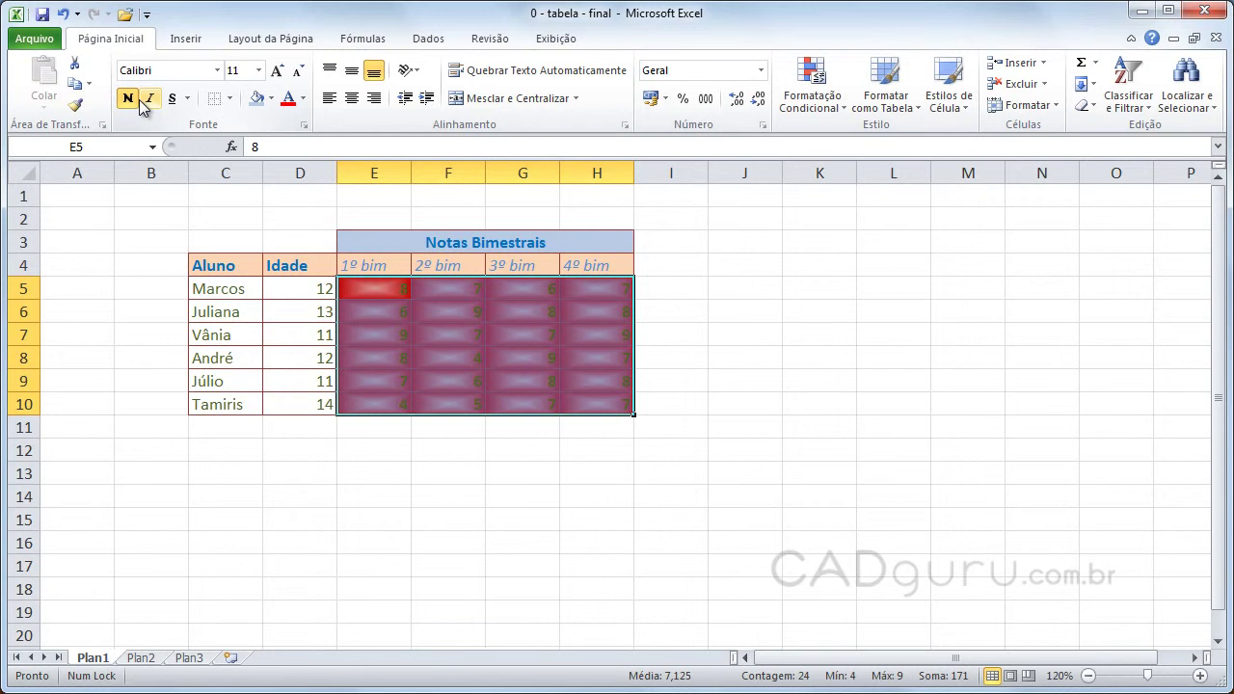
click(287, 98)
click(304, 98)
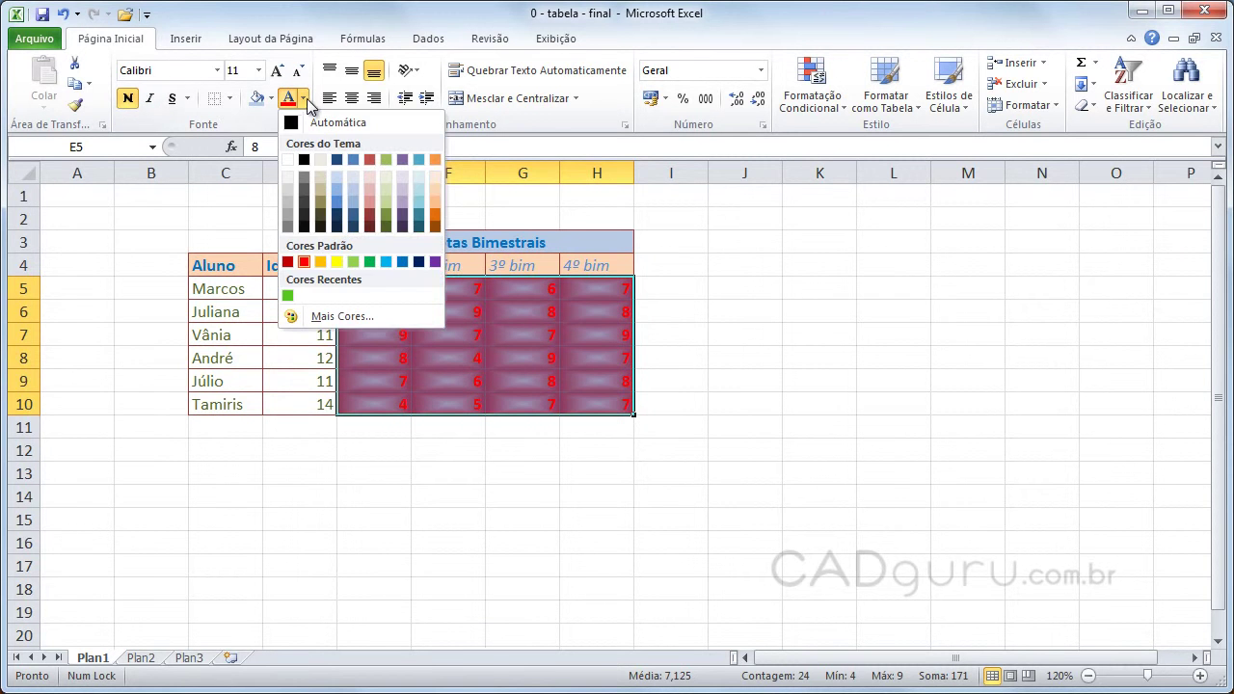
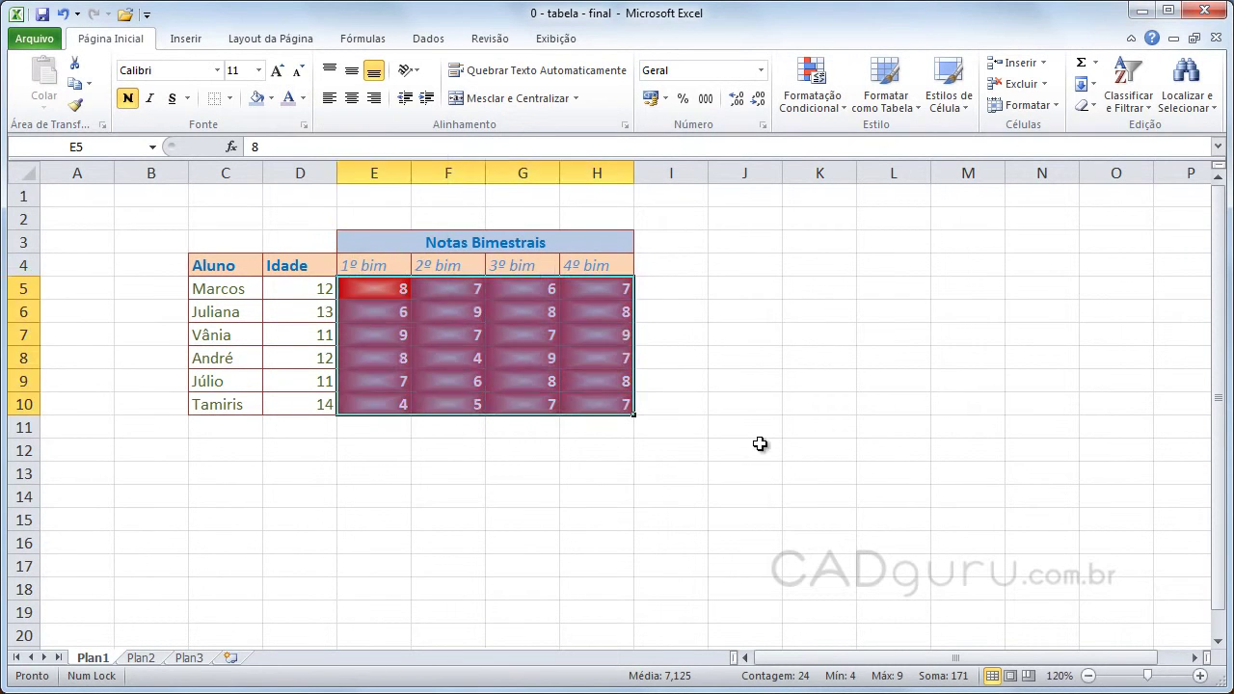
- Deselect the grade range to view its red gradient fill unselected
click(759, 444)
click(582, 491)
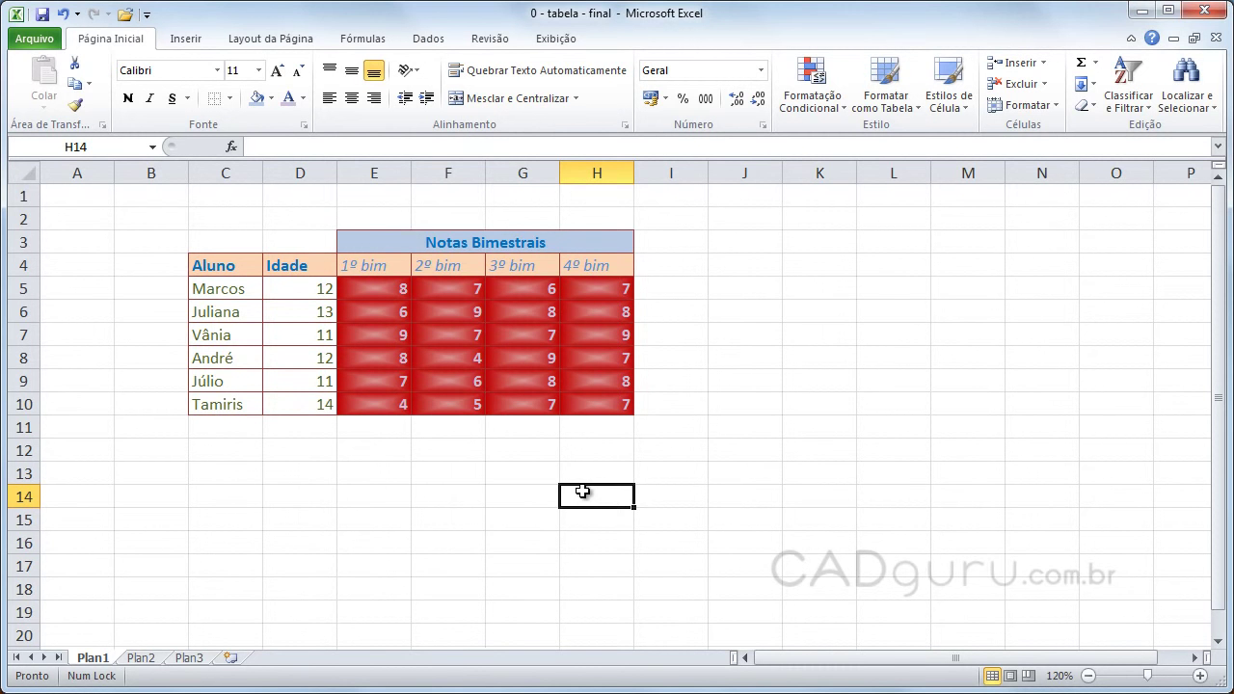
key(Down)
key(Left)
key(Left)
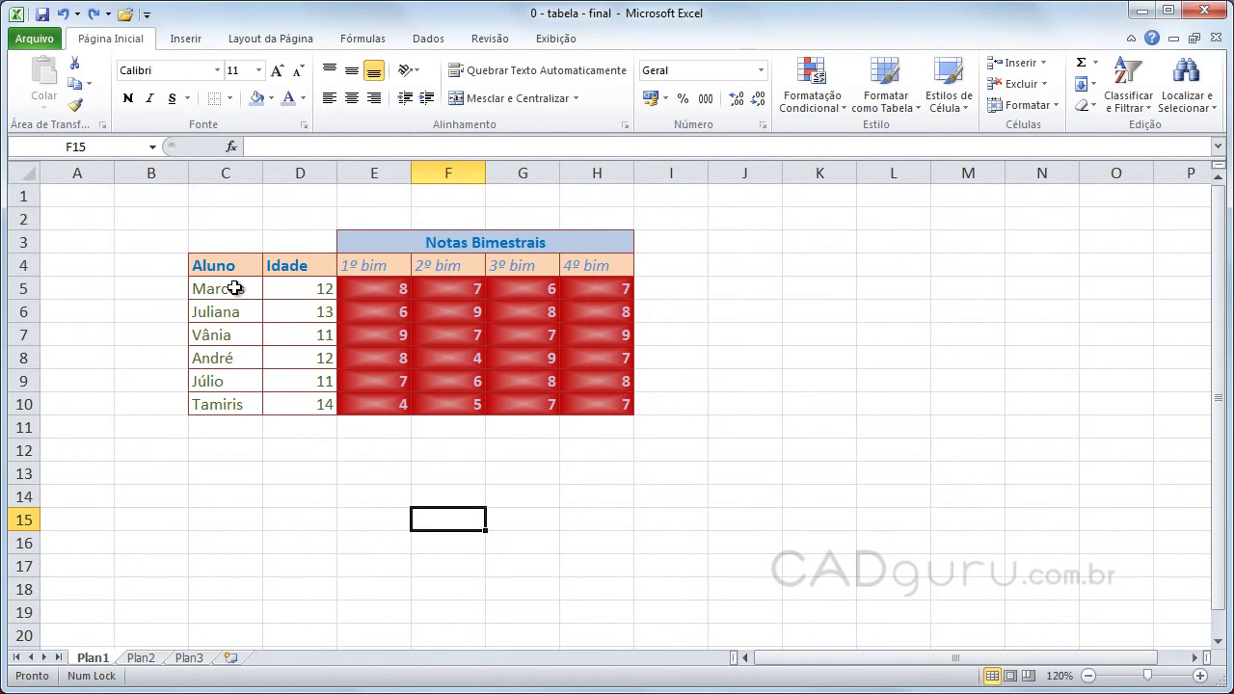
- Select the student names and ages in C5:D10 and preview the fill colour picker without applying
drag(234, 287, 302, 405)
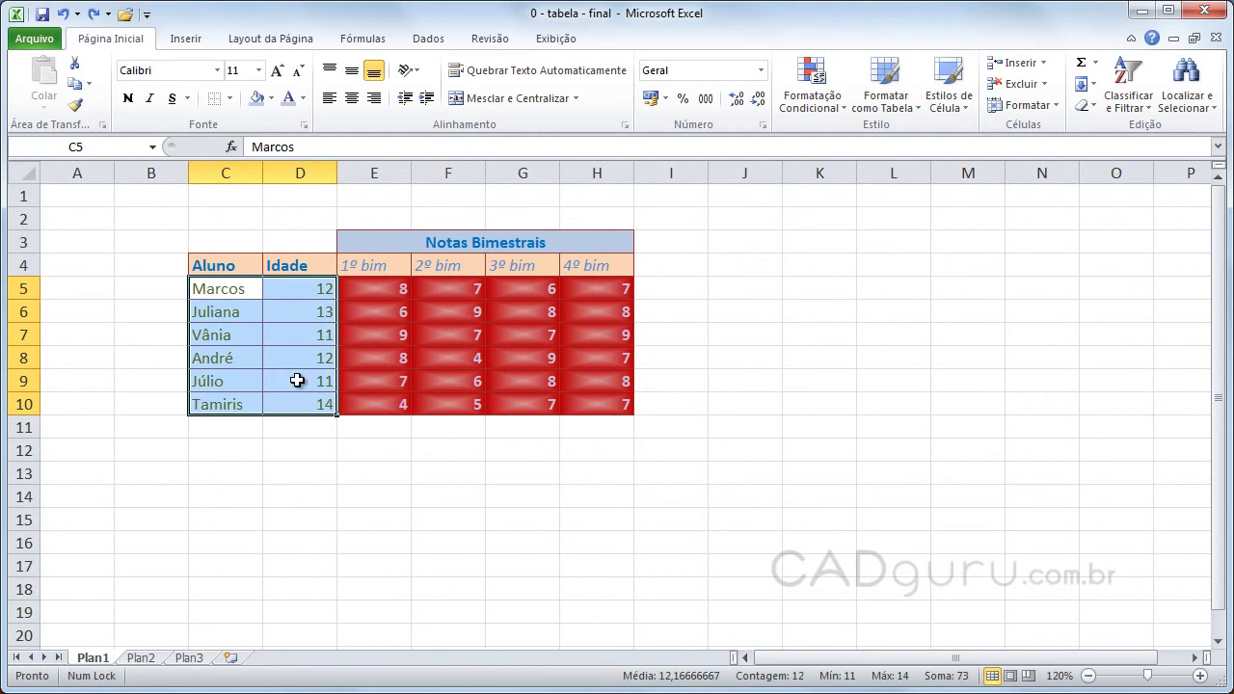
click(272, 99)
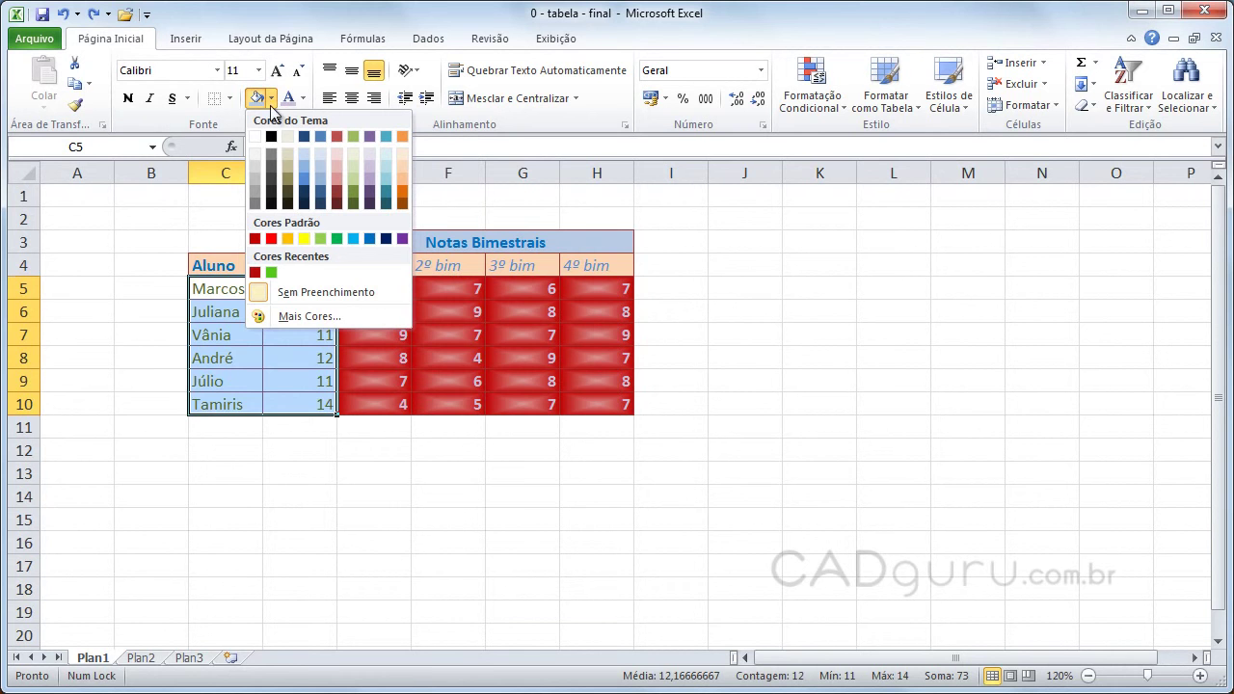
click(308, 316)
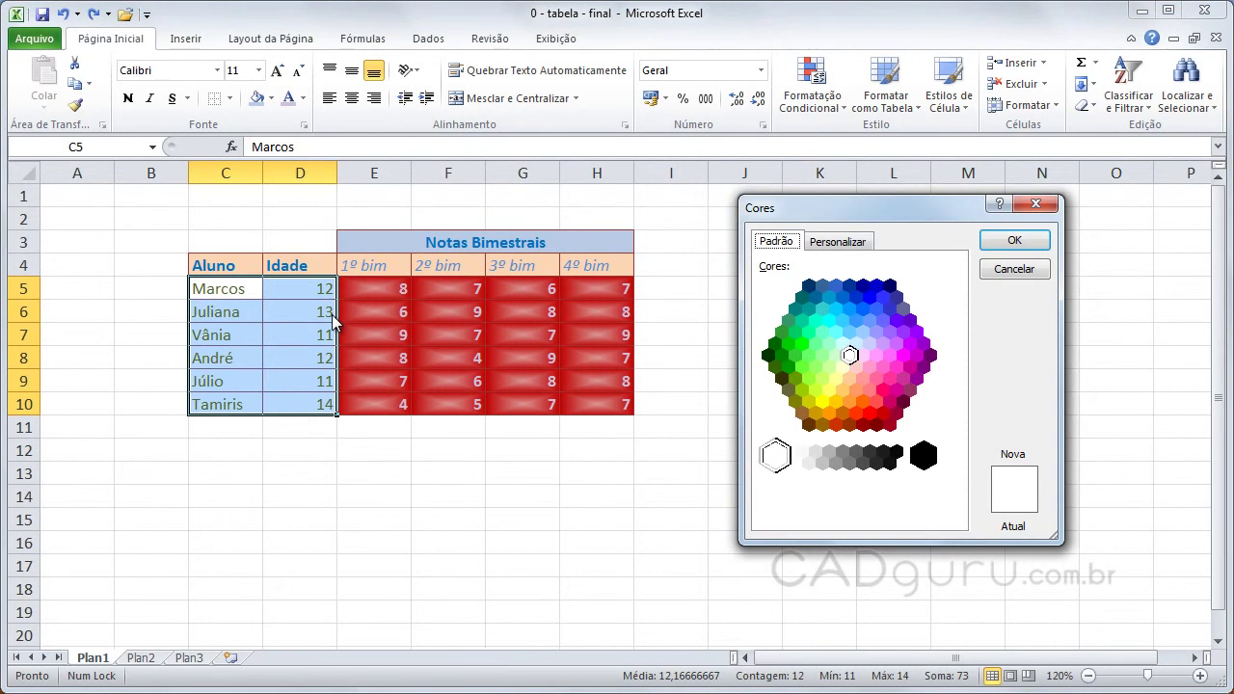
click(1031, 273)
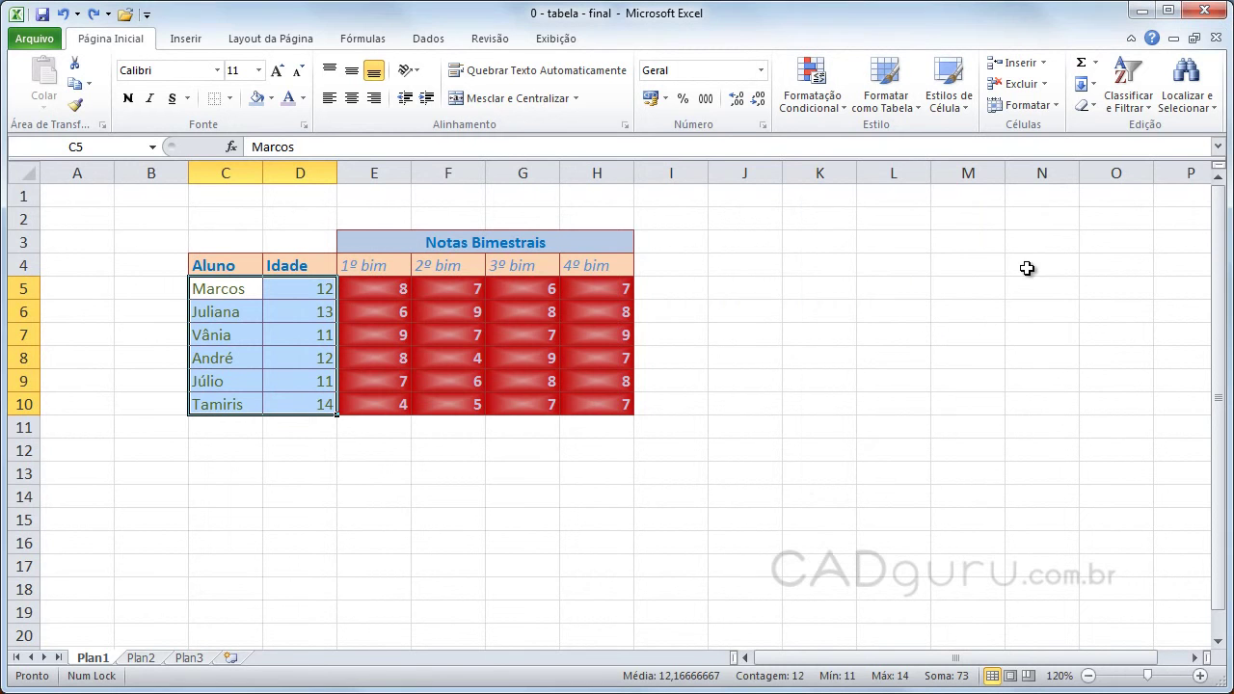
- In Format Cells fill, try More Colors palette shades, settling on bright blue (RGB 0, 153, 255)
click(303, 126)
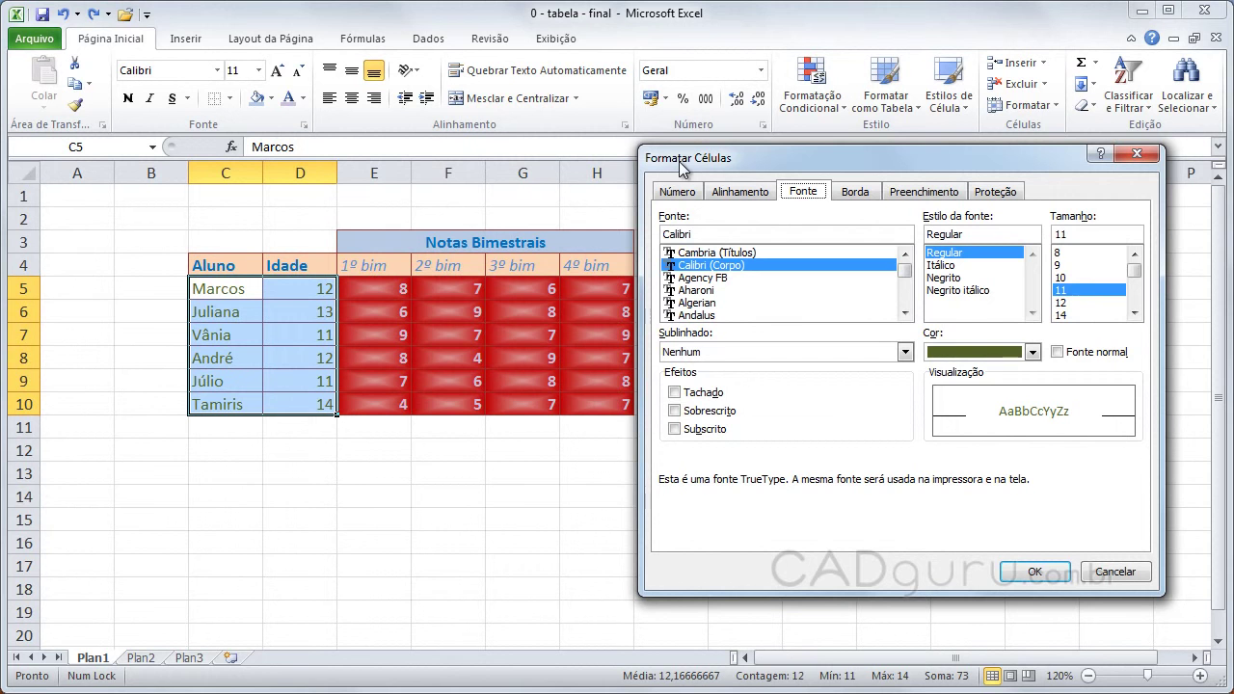
click(922, 196)
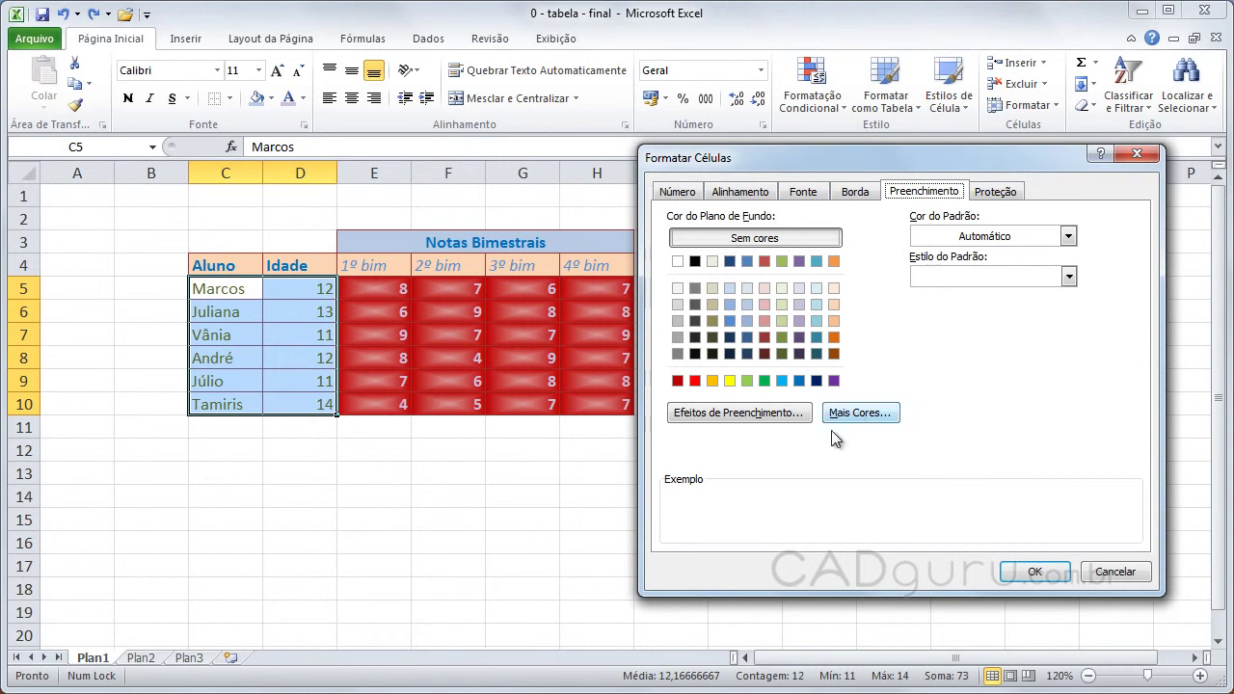
click(861, 414)
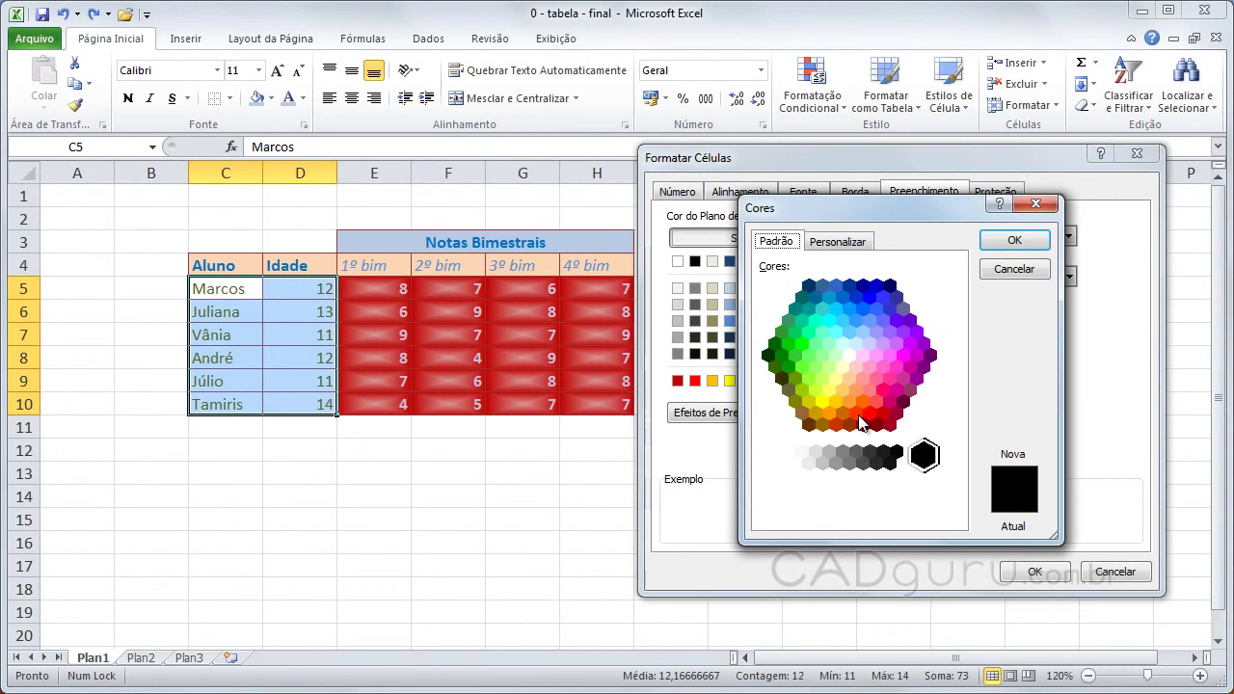
click(817, 347)
click(817, 314)
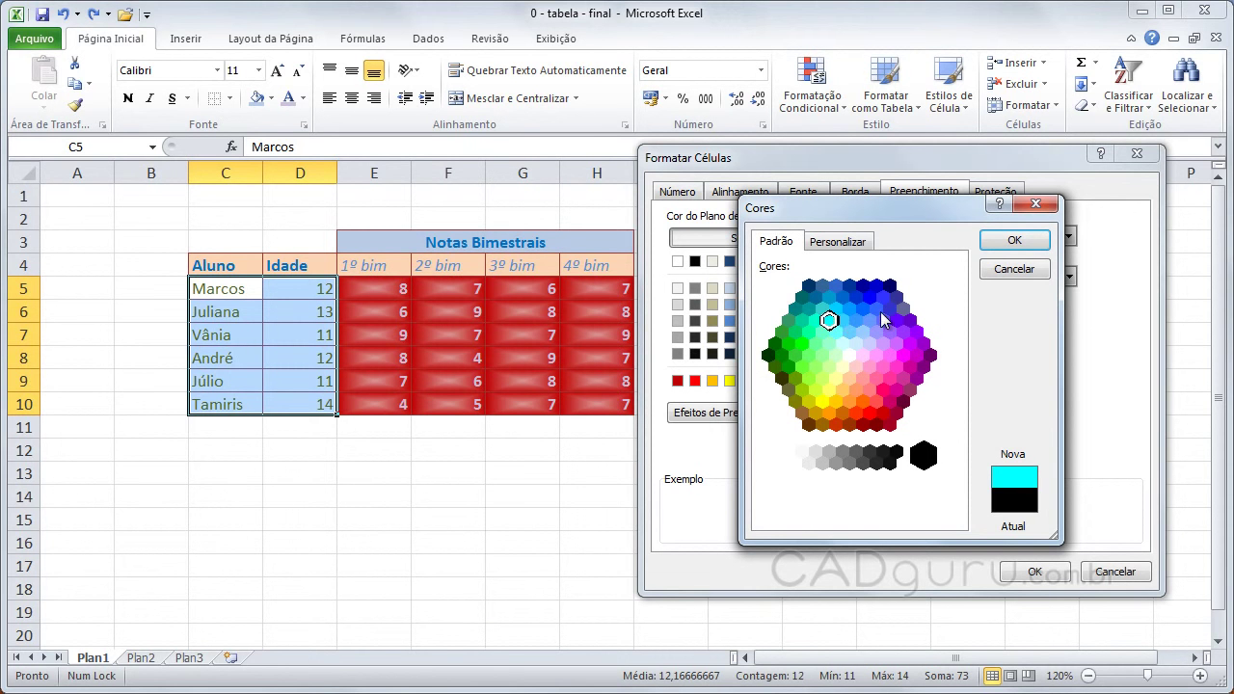
click(878, 310)
click(855, 296)
click(850, 310)
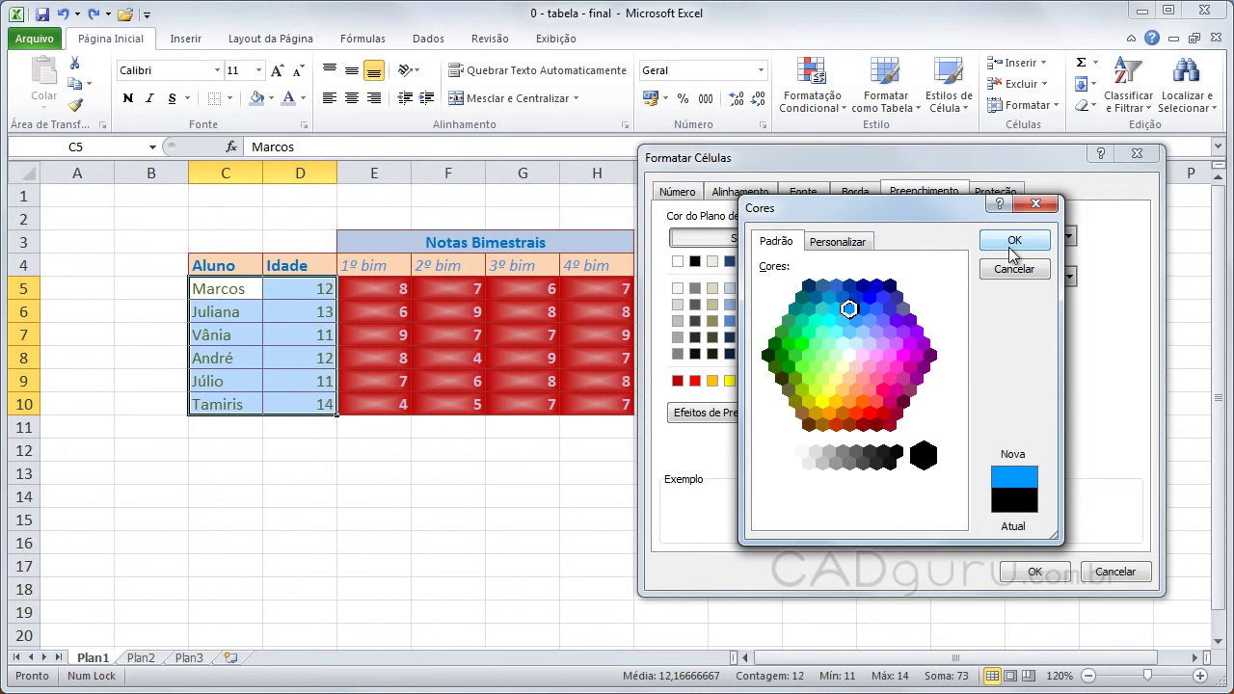
click(837, 243)
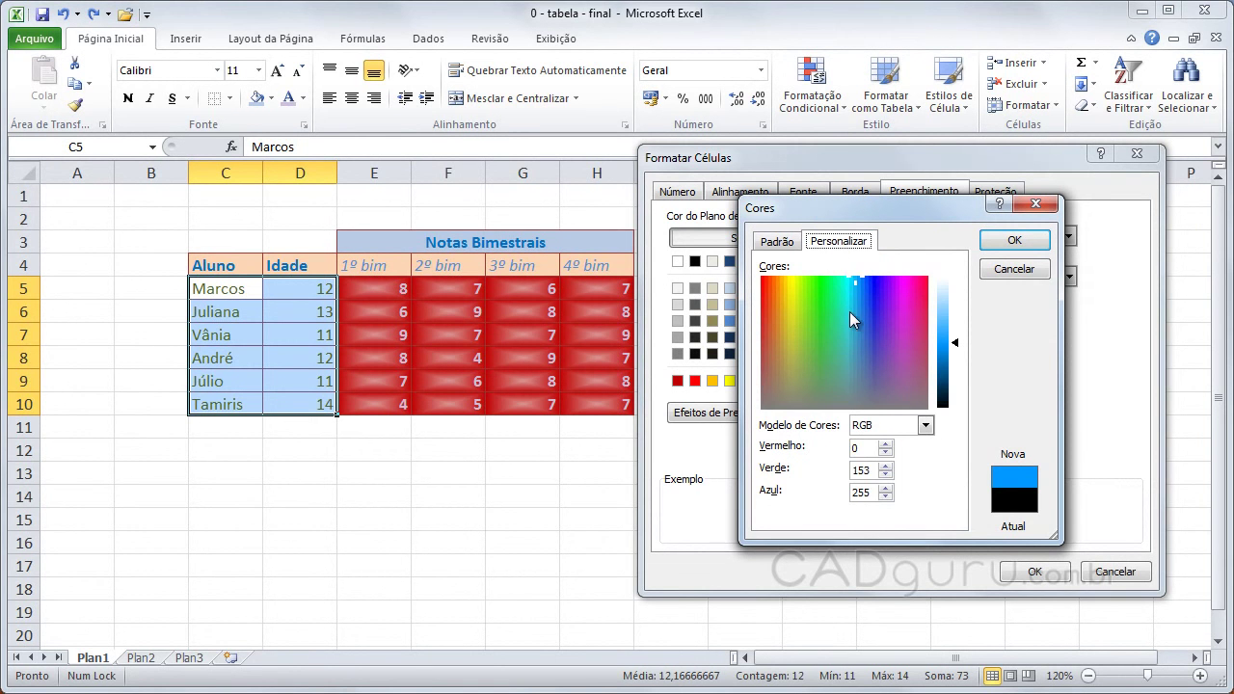
- Mix a lime yellow-green (RGB 199, 220, 72) and apply it as the C5:D10 background
mouse_move(849, 312)
mouse_down()
mouse_move(777, 367)
mouse_move(784, 322)
mouse_up()
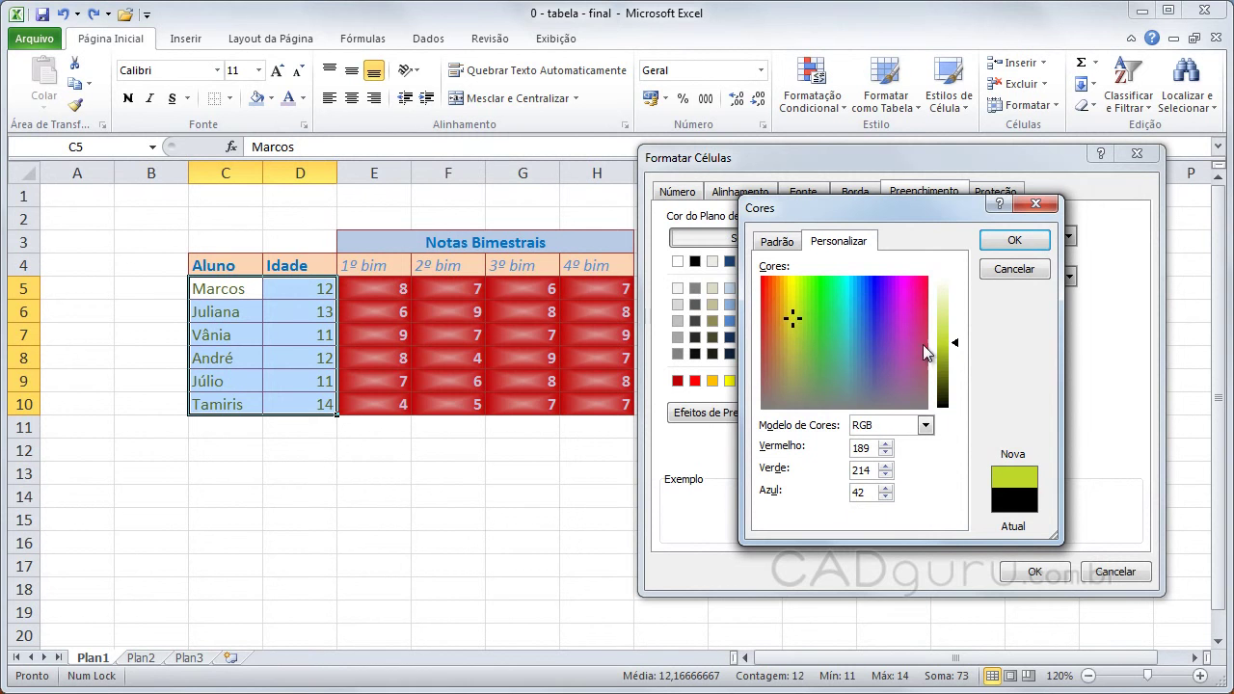
mouse_move(953, 347)
mouse_down()
mouse_move(953, 364)
mouse_move(957, 339)
mouse_up()
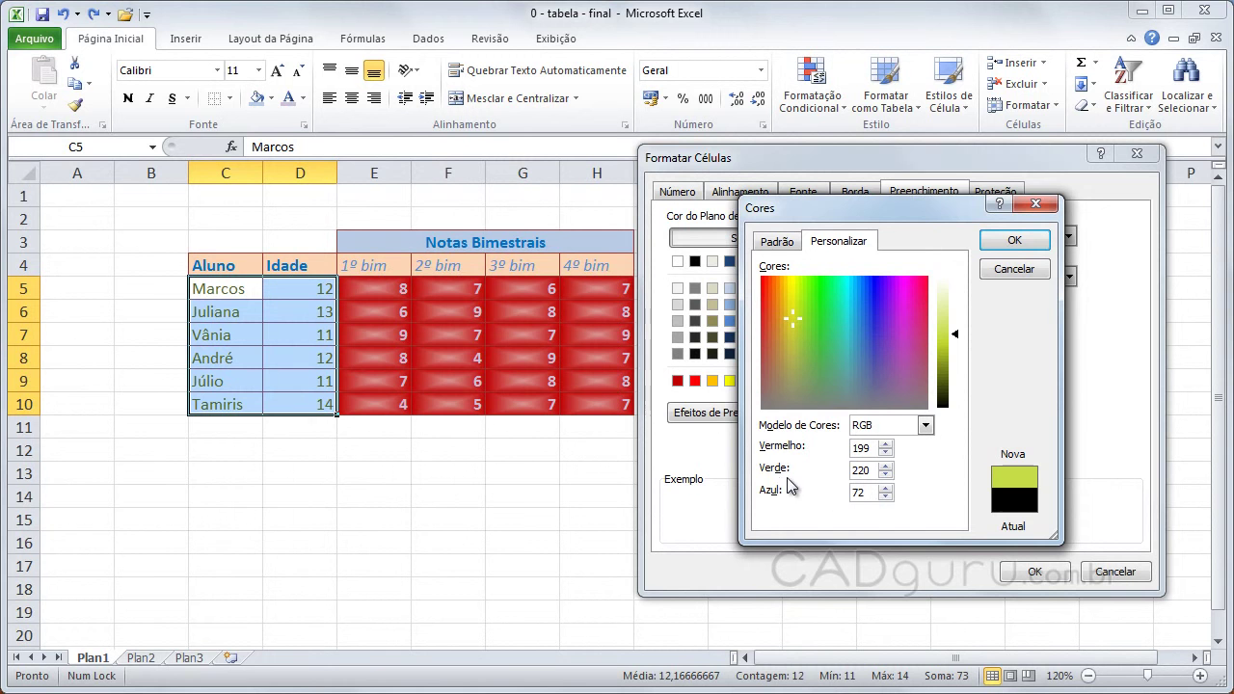
click(1012, 243)
click(1012, 569)
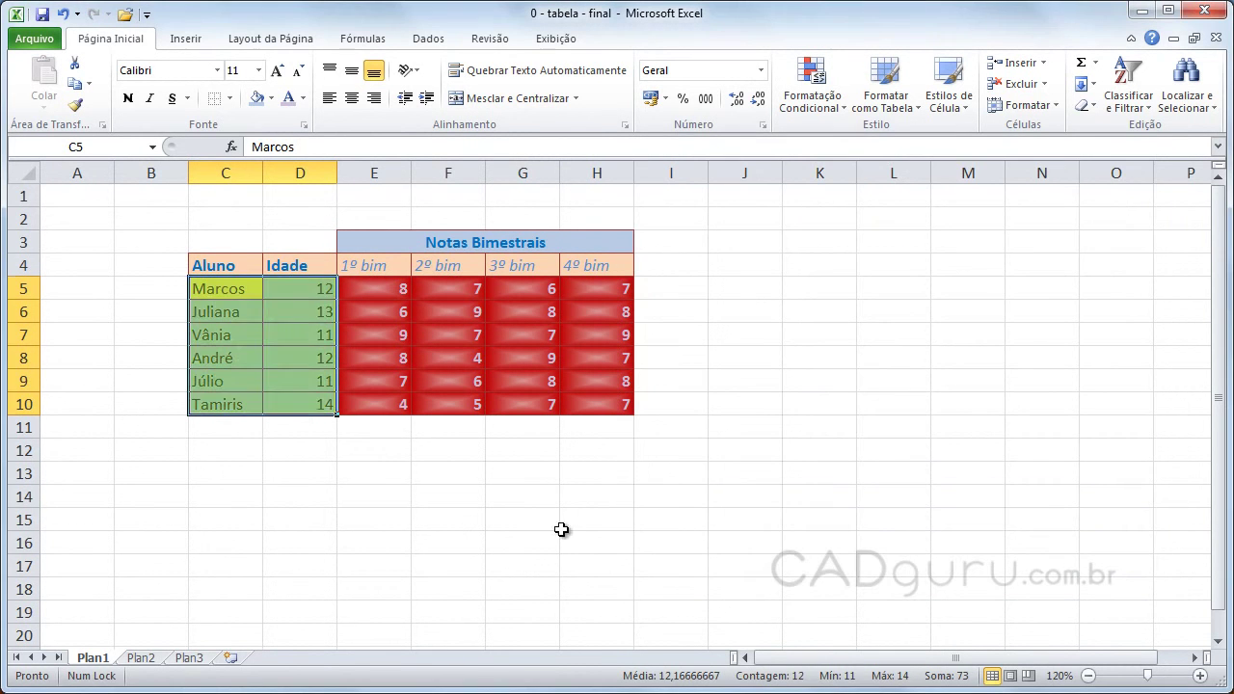
click(556, 526)
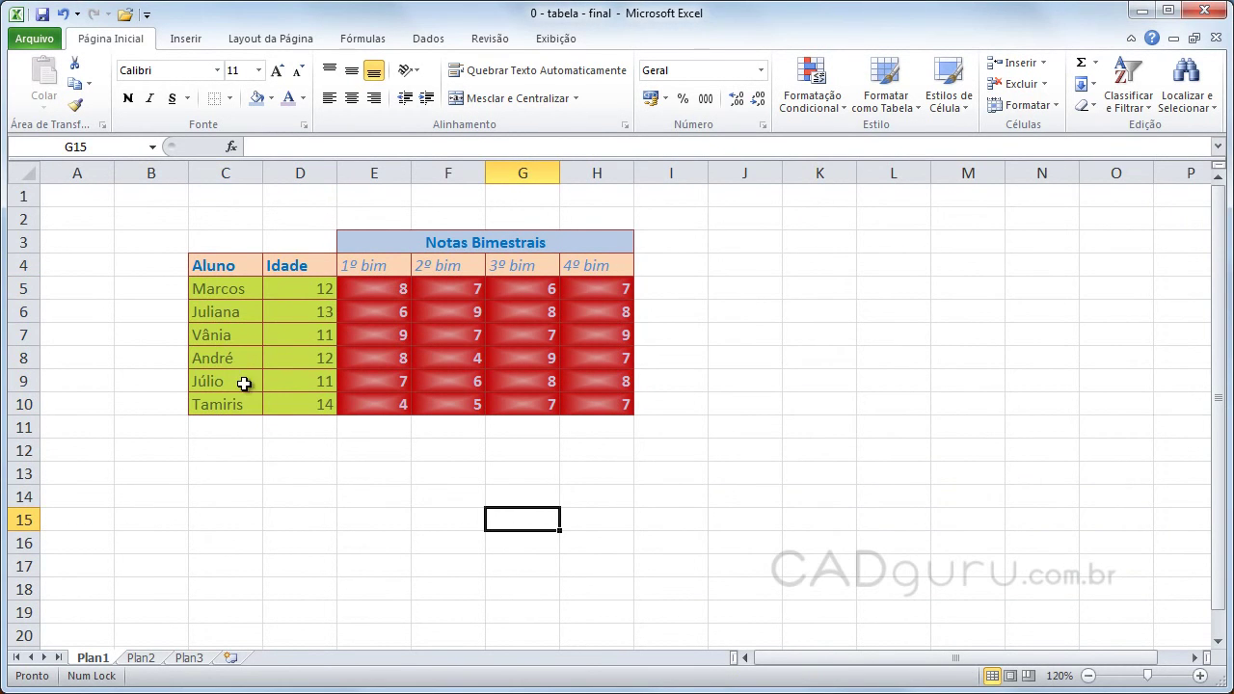